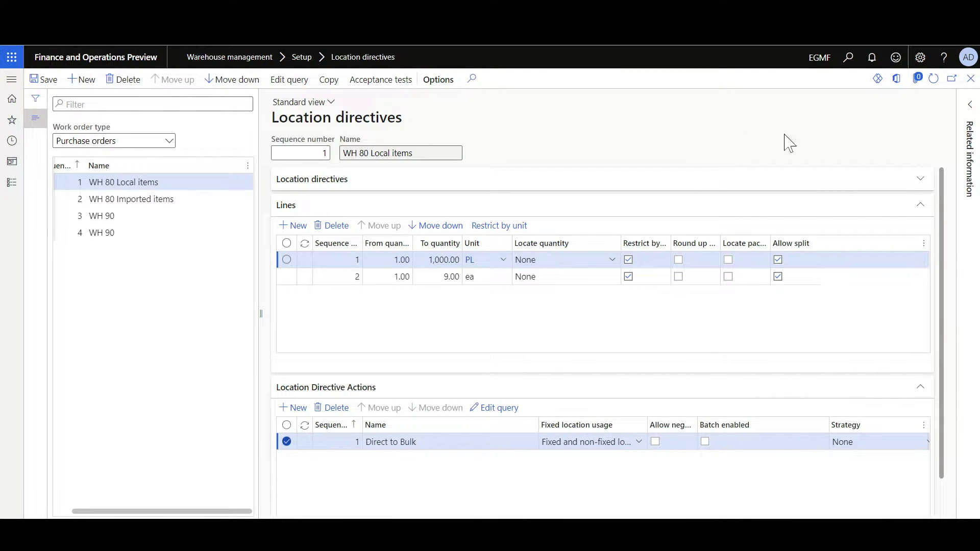
- Show the related information for the WH 80 Local items directive, including its query range, action query range and sorting, and acceptance tests
click(971, 201)
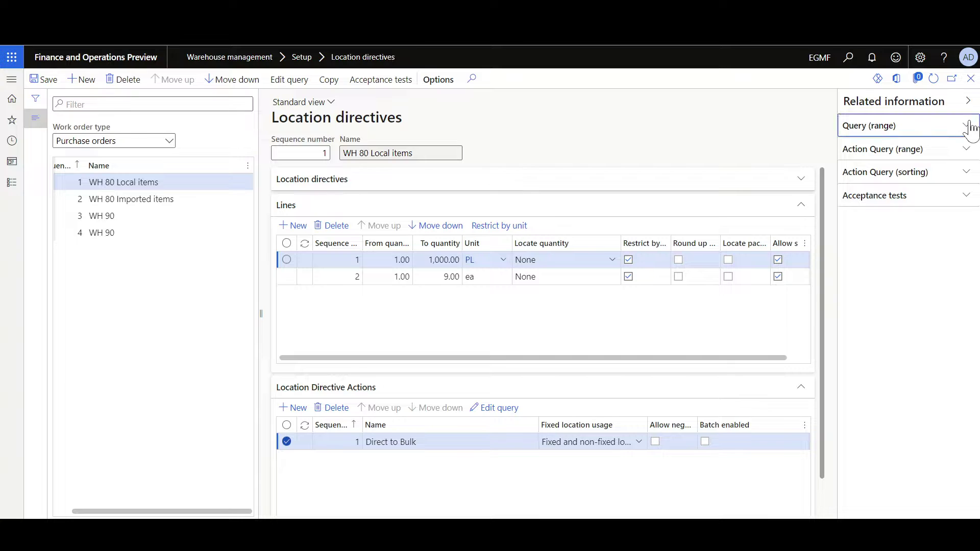
click(966, 125)
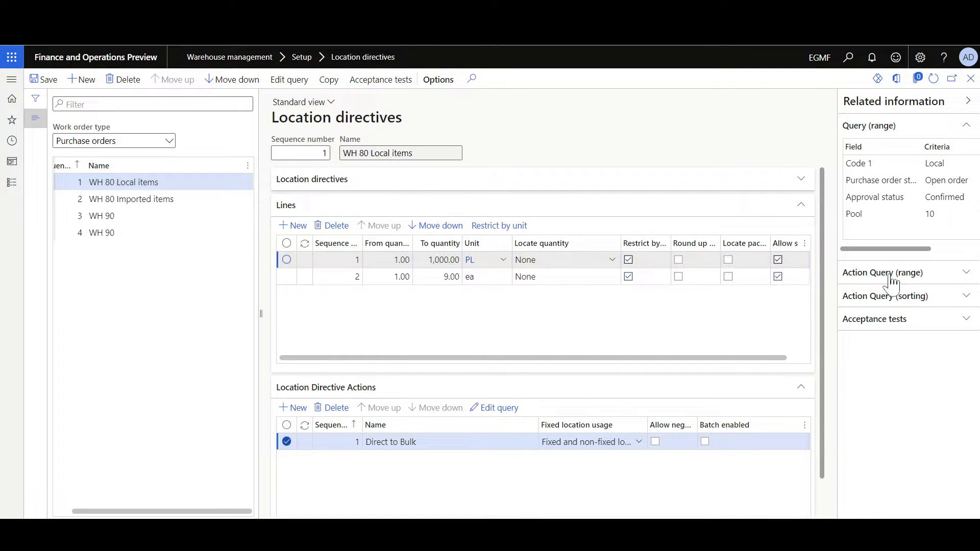
click(966, 278)
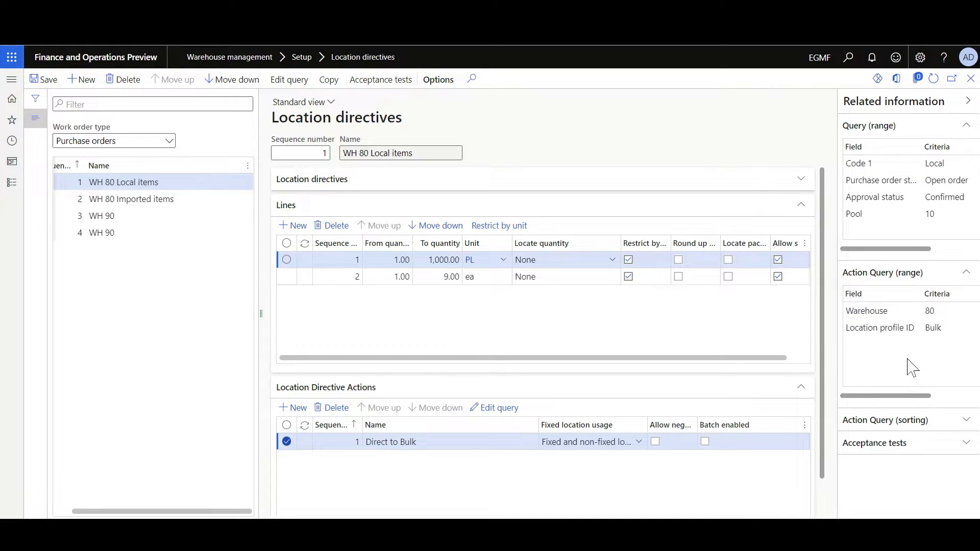
scroll(704, 433, down, 2)
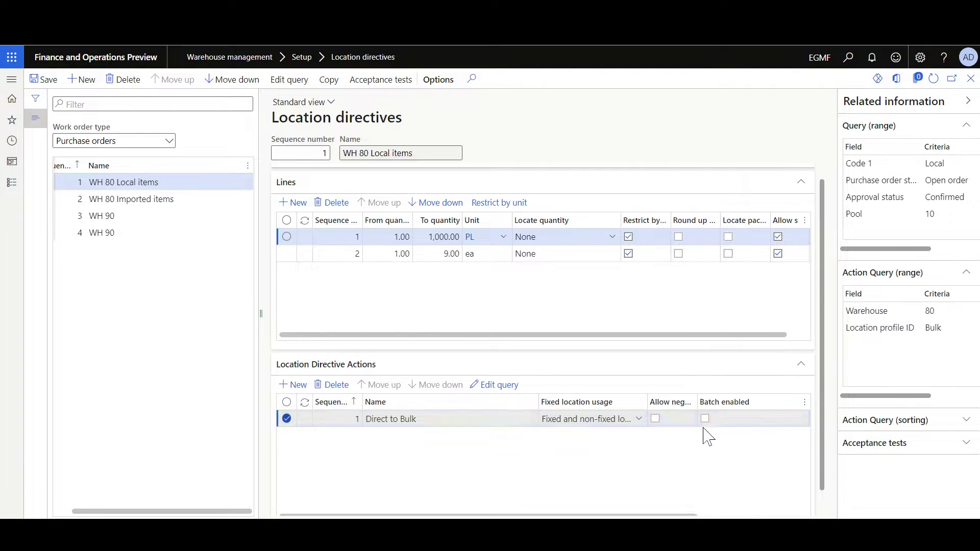
click(967, 421)
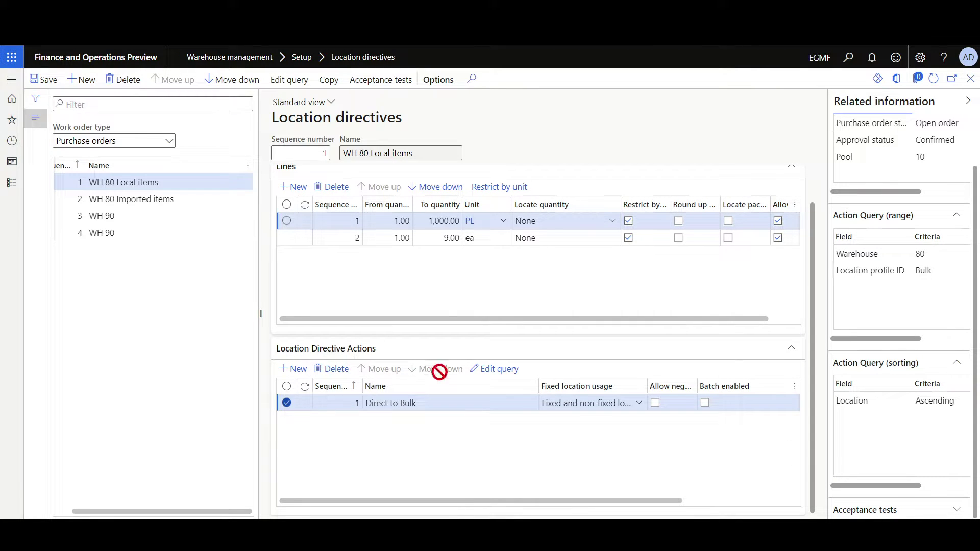
click(914, 508)
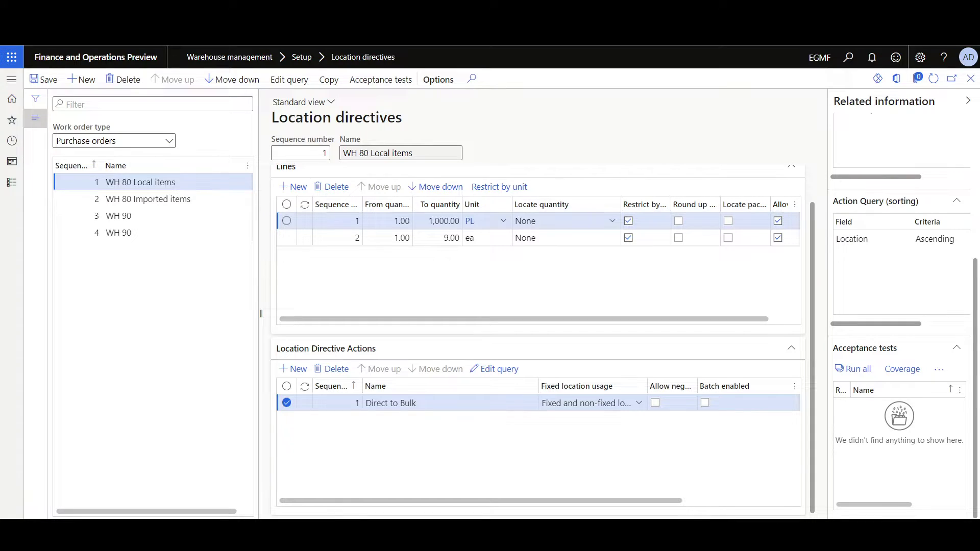
- Preview the purchase orders matched by the WH 80 Local items directive's query and close the preview
click(289, 81)
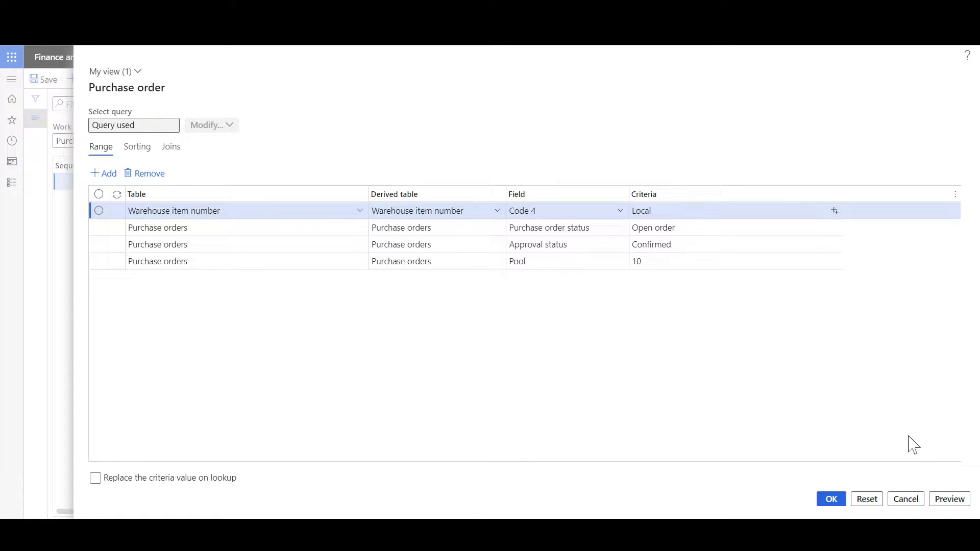
click(947, 502)
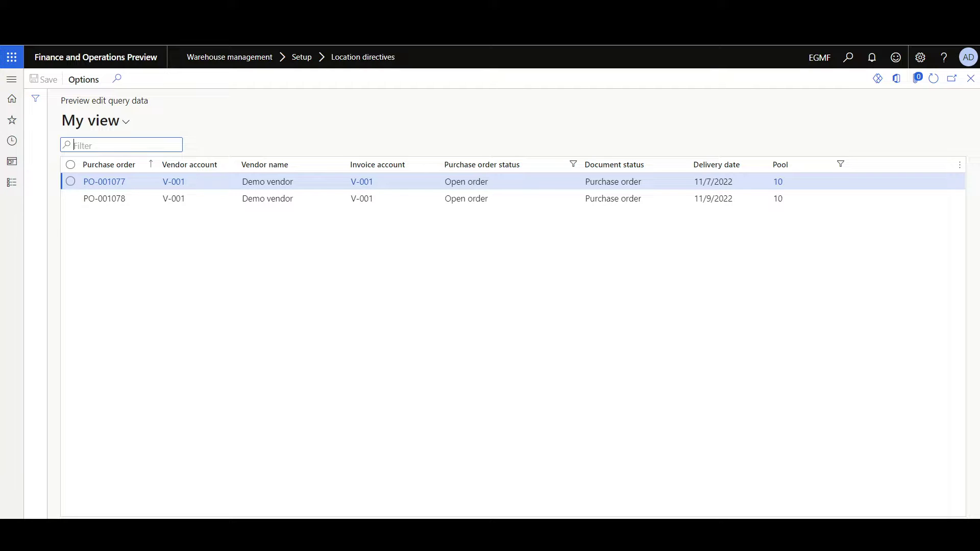
key(Escape)
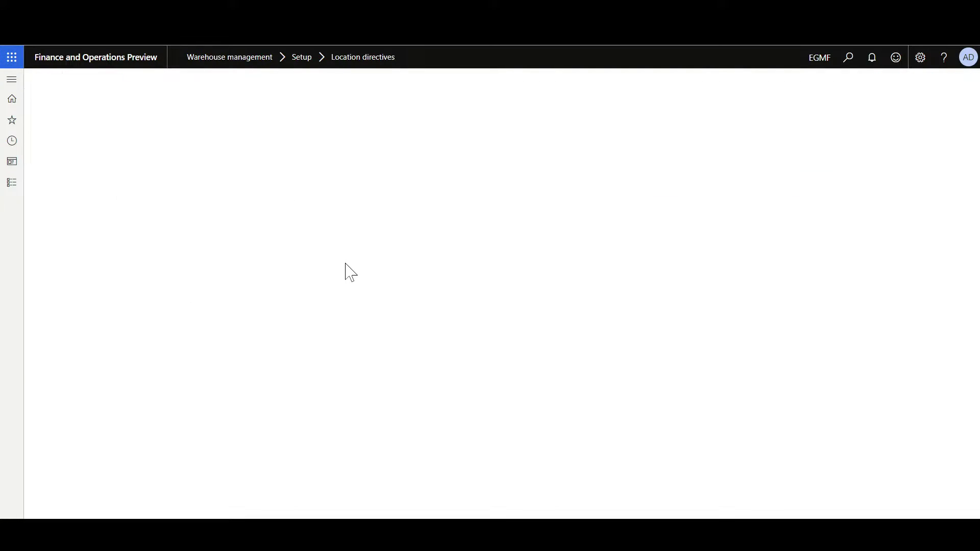
key(Escape)
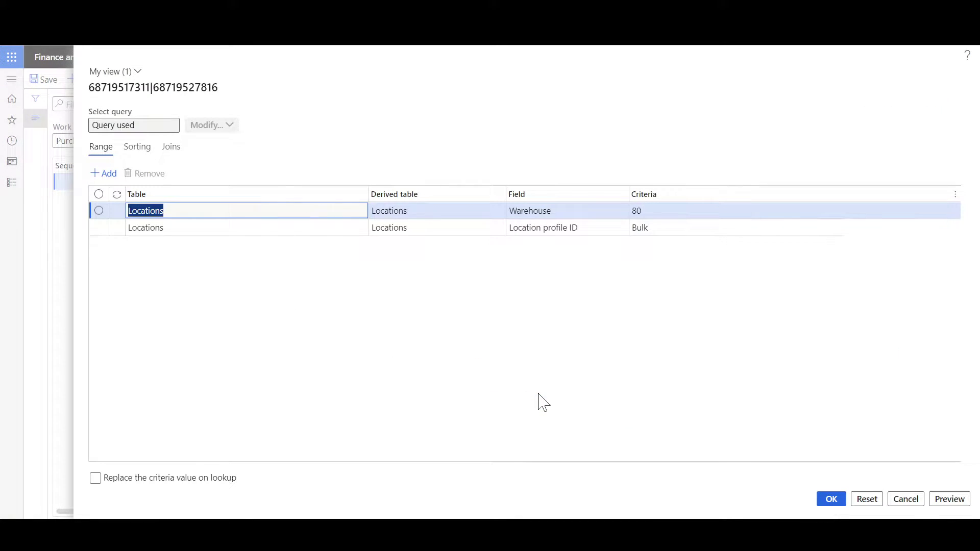
- Preview the locations matched by the Direct to Bulk action's query and close the preview
click(560, 262)
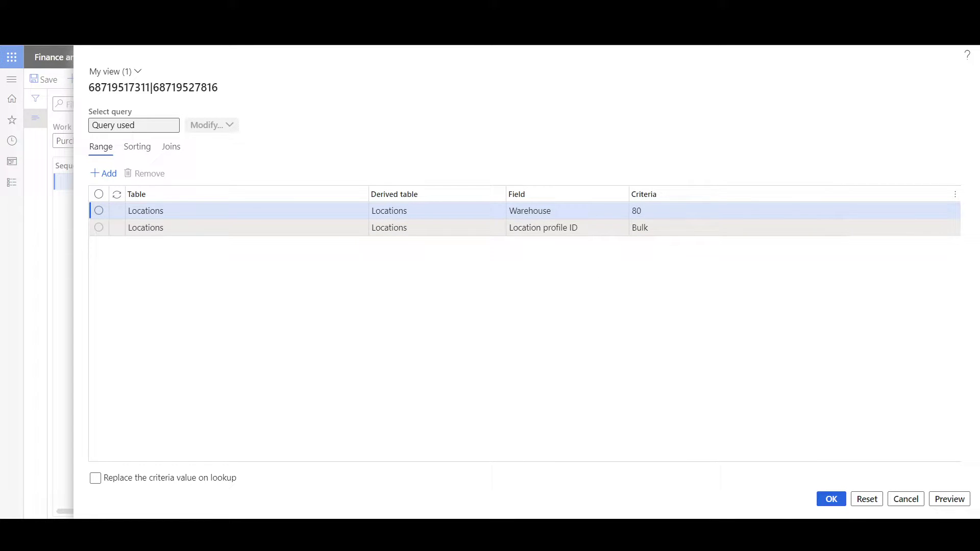
click(949, 500)
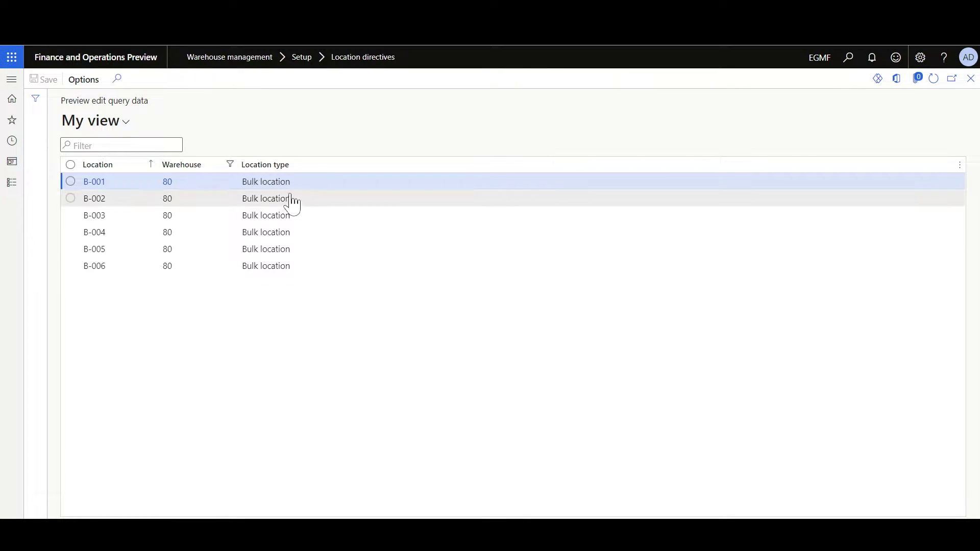
key(Escape)
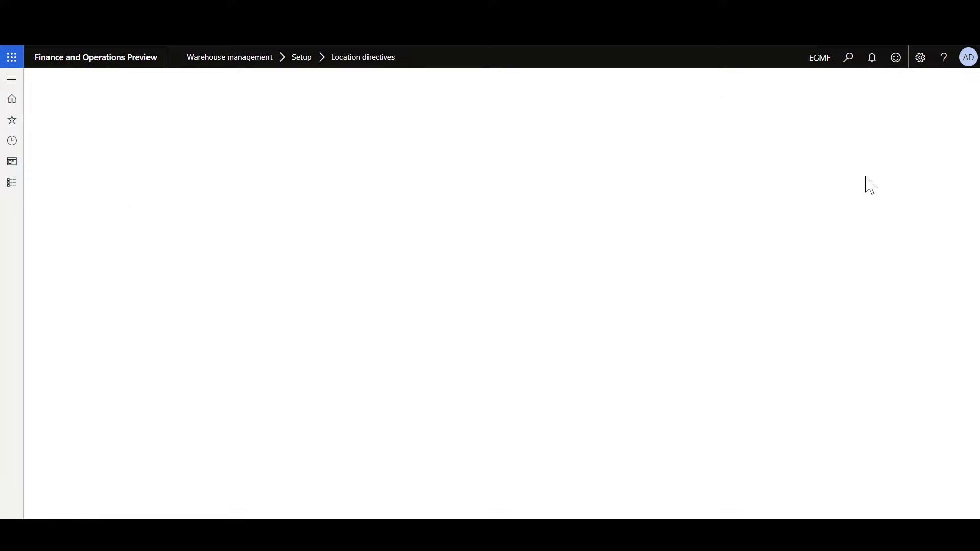
key(Escape)
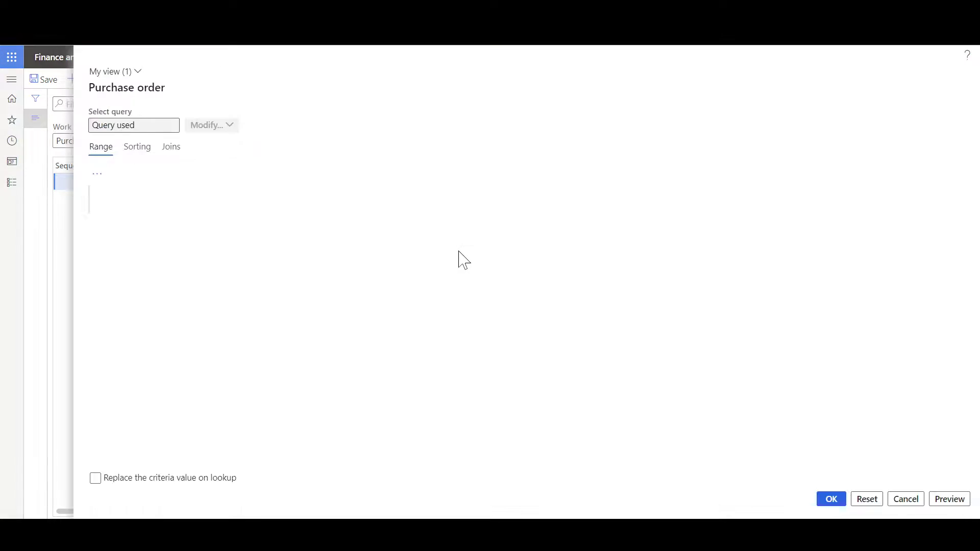
- Preview the purchase order query again, check which fields can be inserted as extra columns, and close without adding any
click(950, 499)
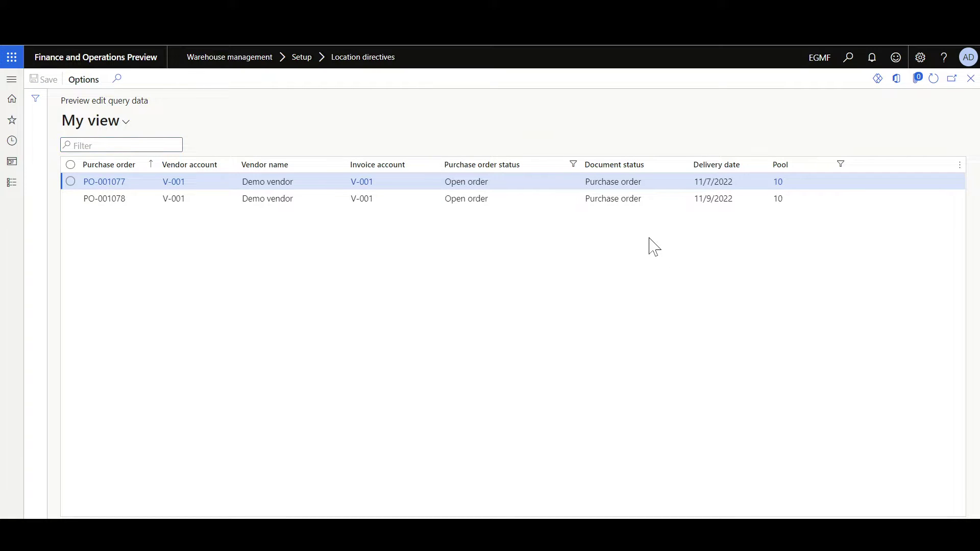
click(959, 164)
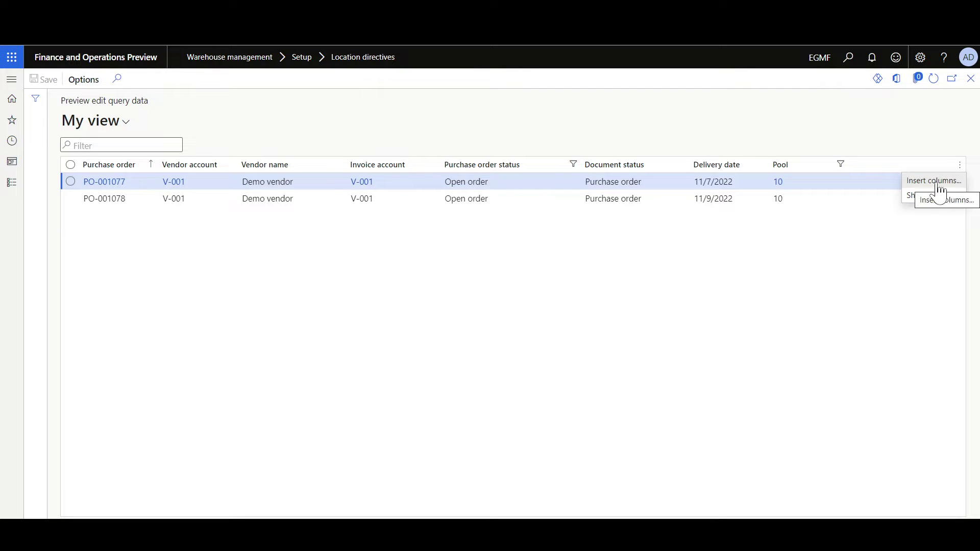
click(938, 187)
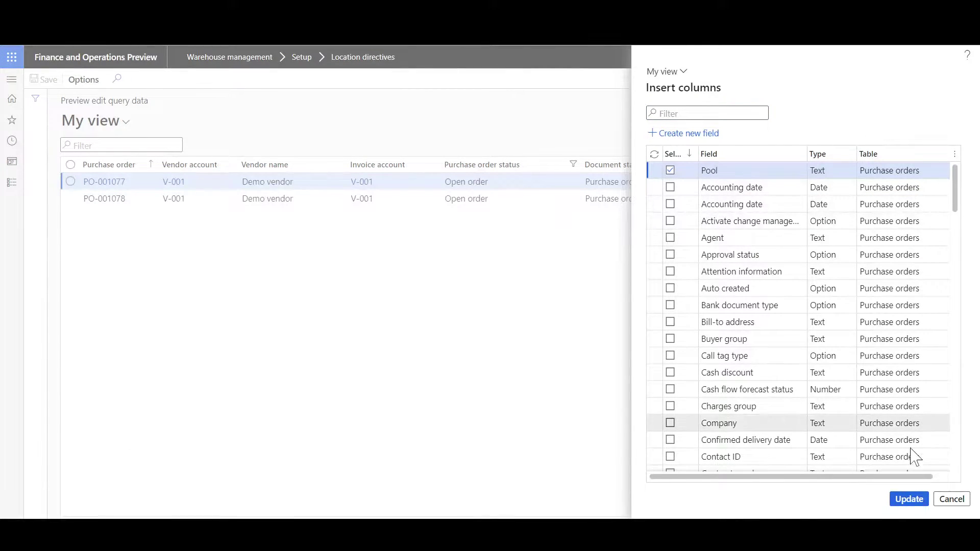
click(951, 499)
key(Escape)
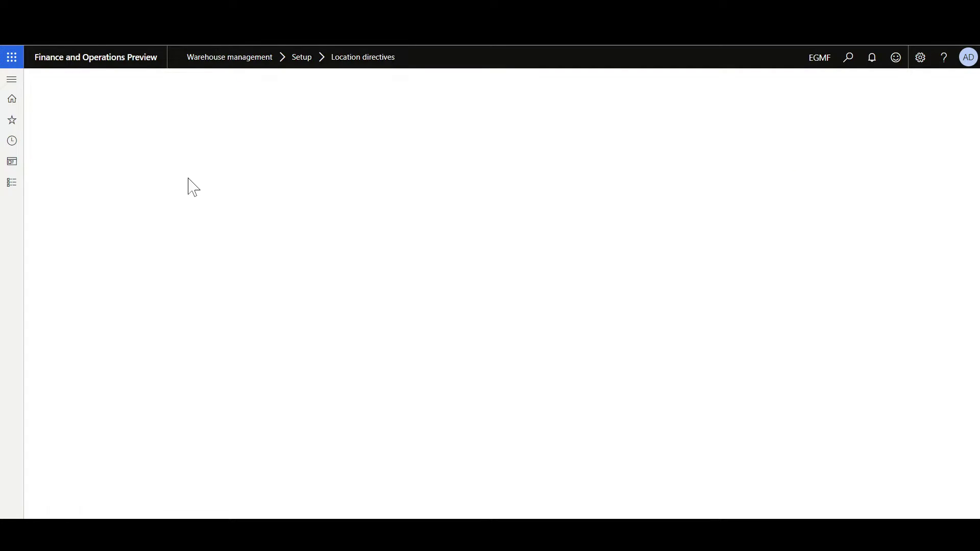
key(Escape)
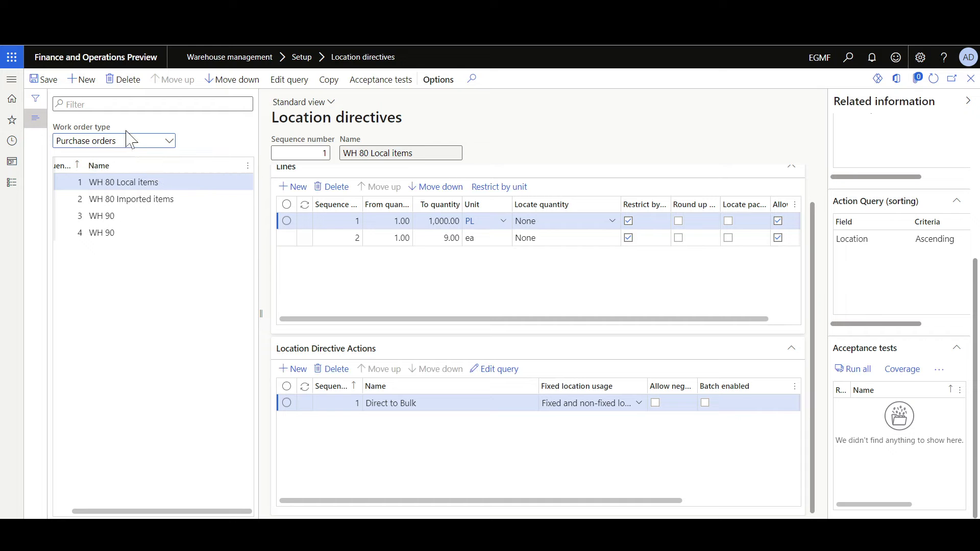
- Show the location directives for sales orders and preview the sales orders matched by the WH80 - Ecommerce query
click(170, 143)
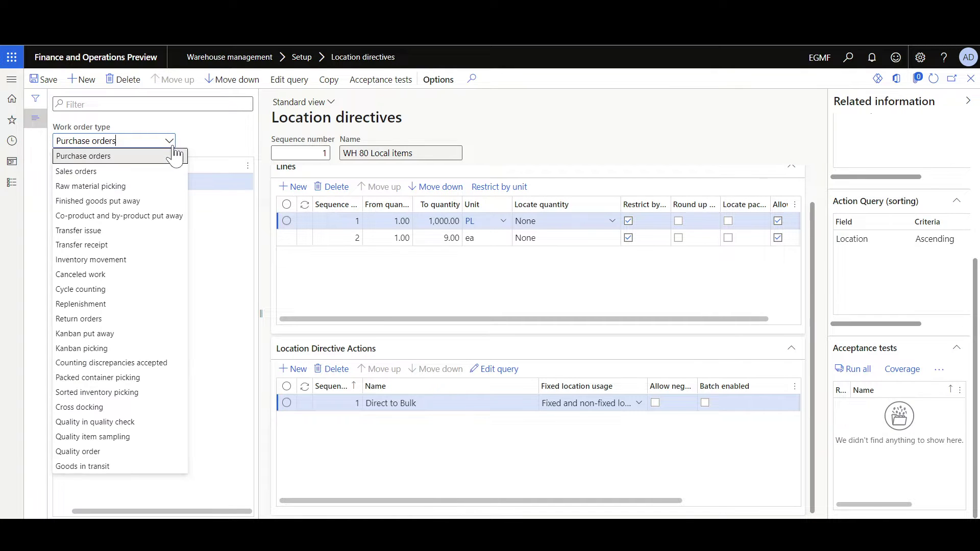
click(134, 173)
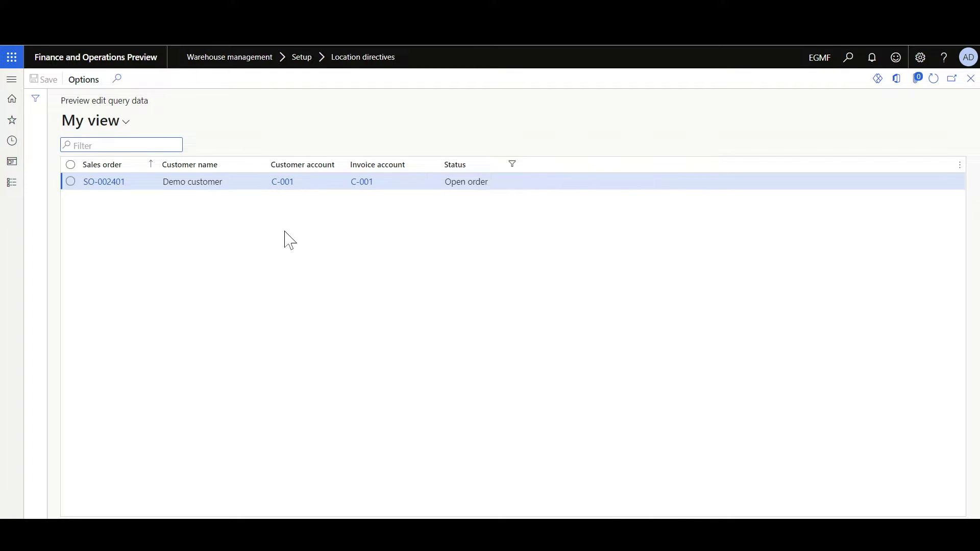
click(971, 81)
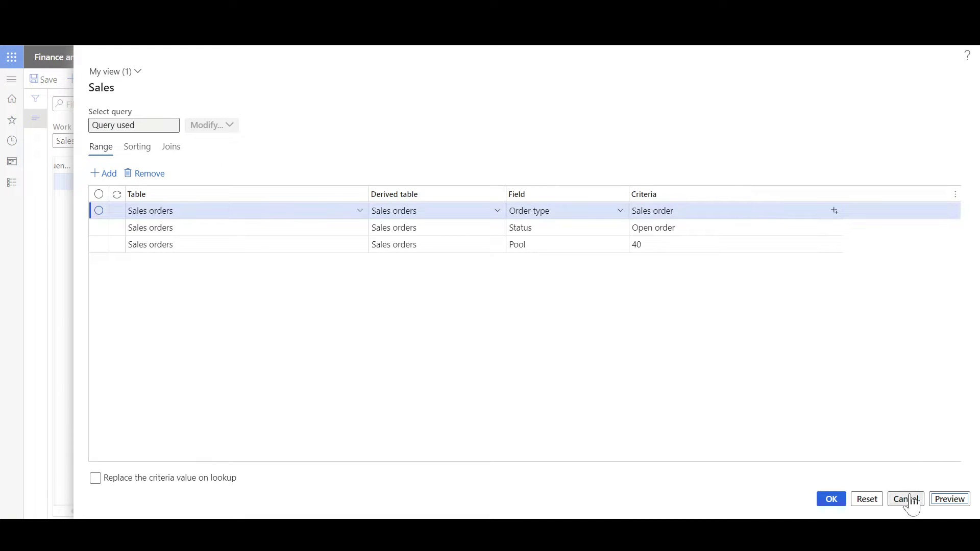
key(Escape)
- Show the location directives for the Transfer issue work order type
click(169, 141)
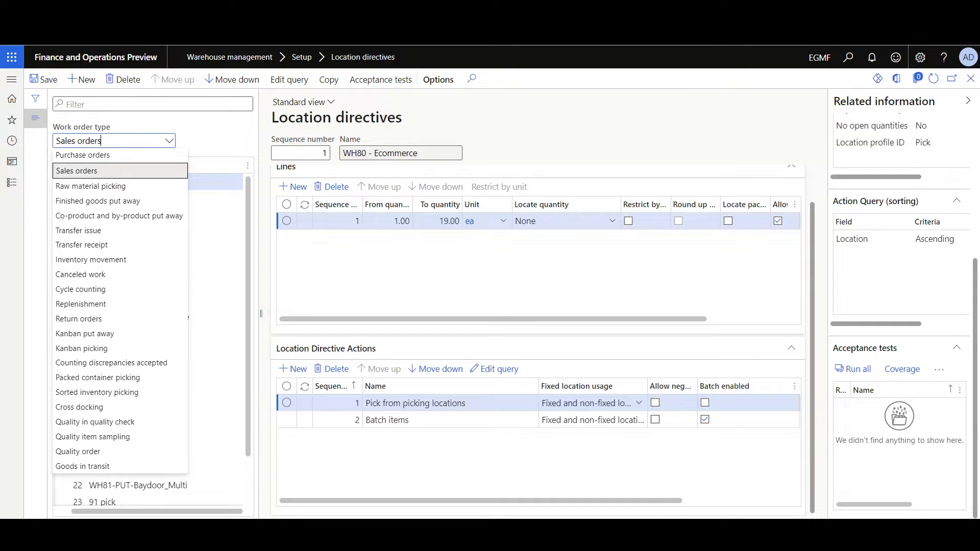
click(134, 233)
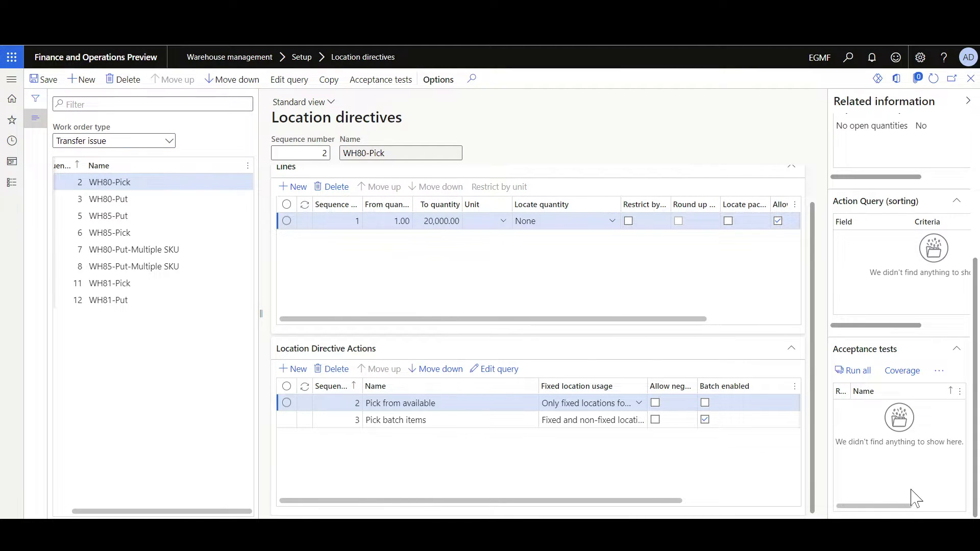
click(946, 499)
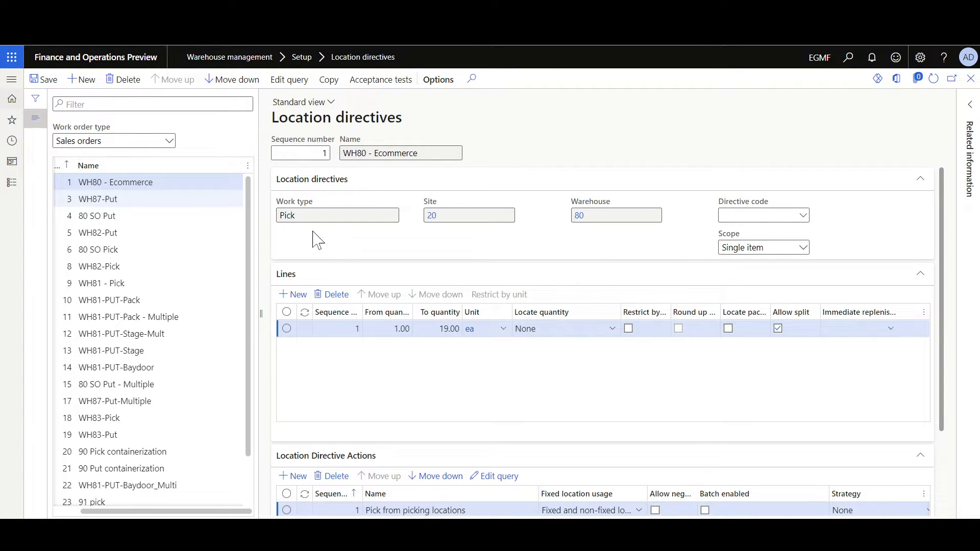
- Compare the scope options offered by the WH80 - Ecommerce pick directive and the WH87-Put directive
click(803, 248)
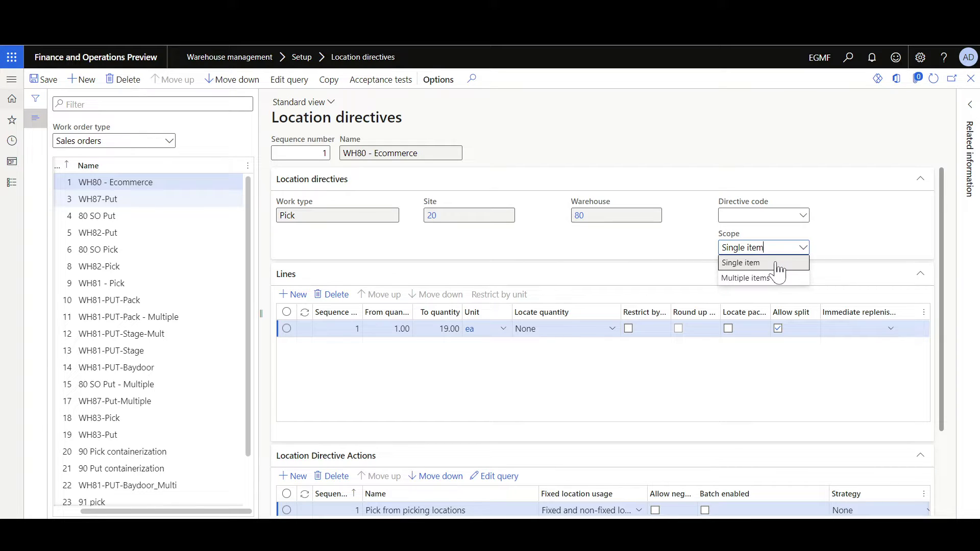
click(573, 251)
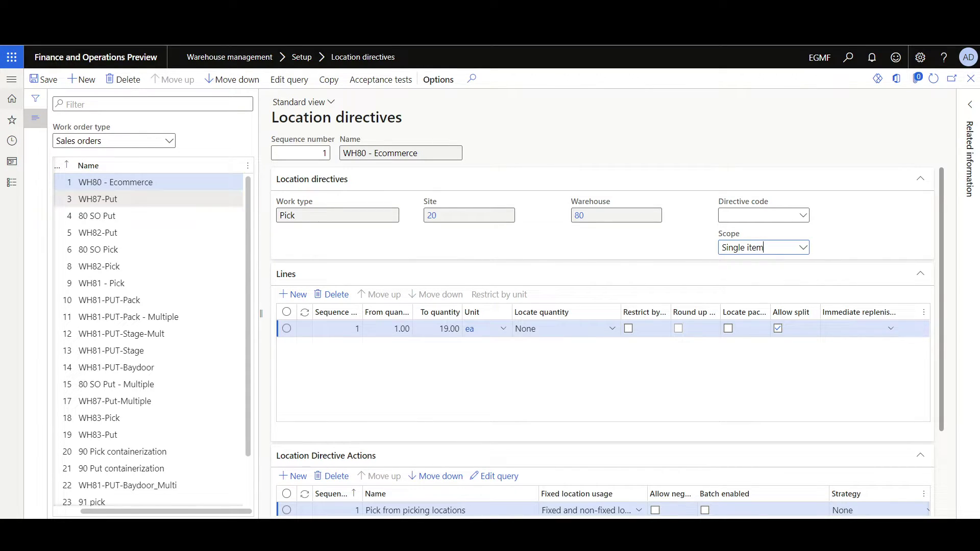
click(102, 199)
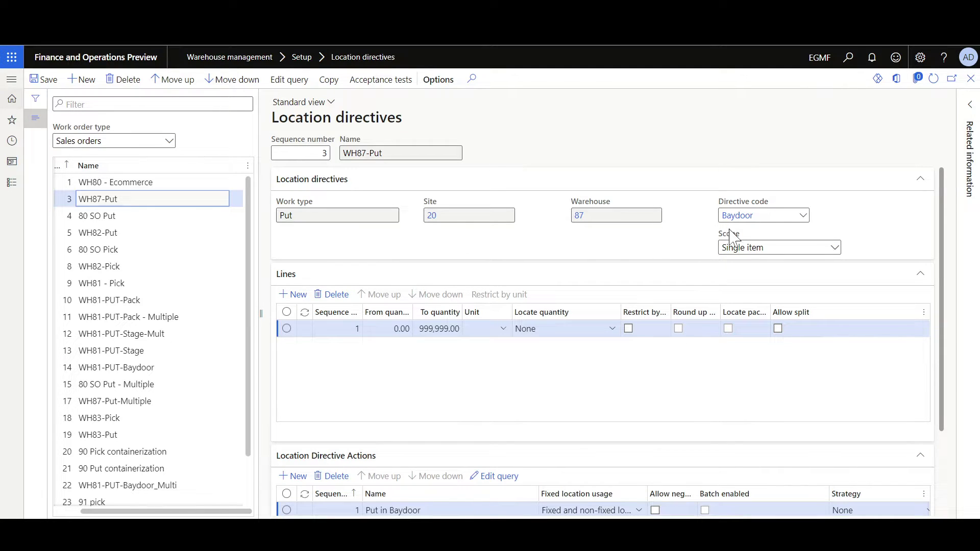
click(834, 248)
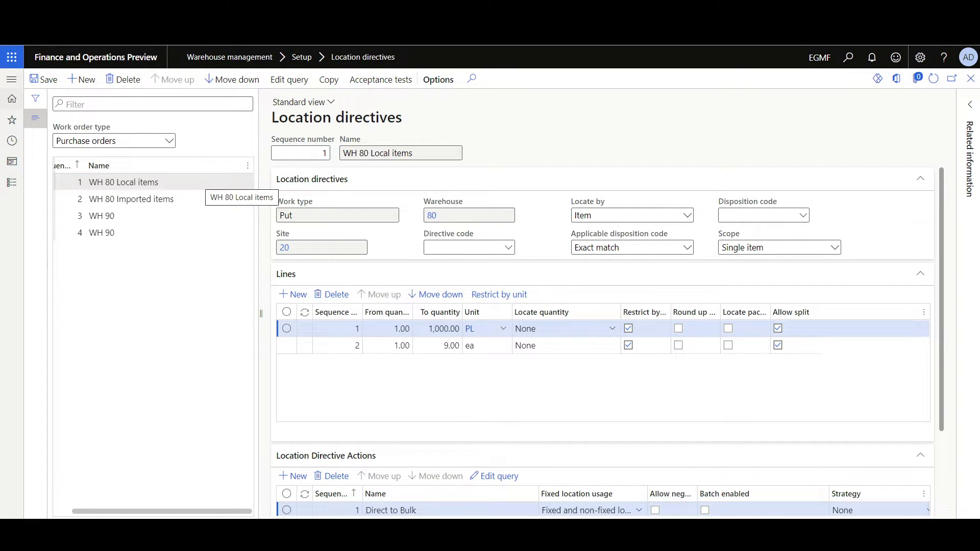
- Start a copy of the WH 80 Local items purchase order directive and name it WH 83 Local items
click(328, 81)
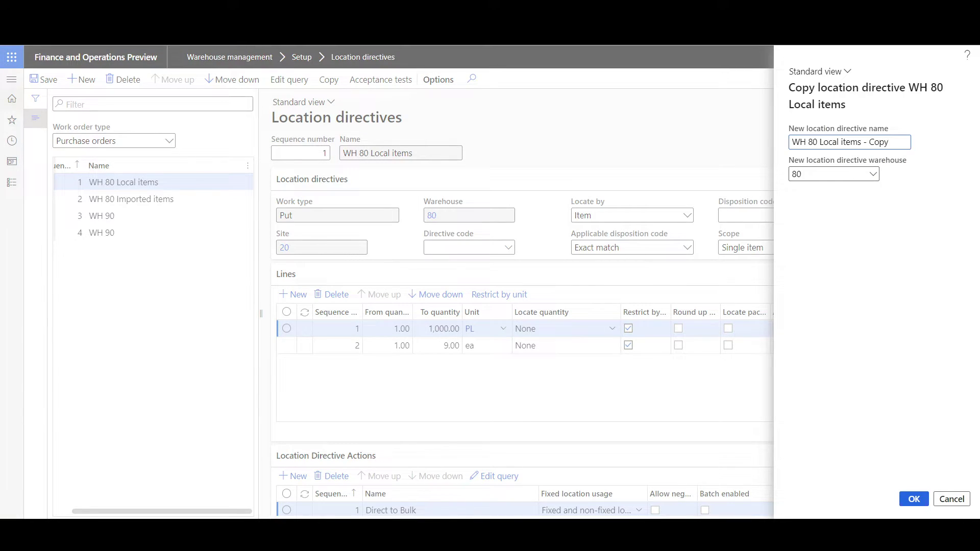
key(BackSpace)
key(BackSpace)
key(BackSpace)
key(BackSpace)
key(BackSpace)
key(BackSpace)
key(BackSpace)
double_click(813, 142)
text(83)
- Set the copied location directive's warehouse to 83 and create the copy
double_click(812, 175)
text(83)
click(817, 206)
click(913, 499)
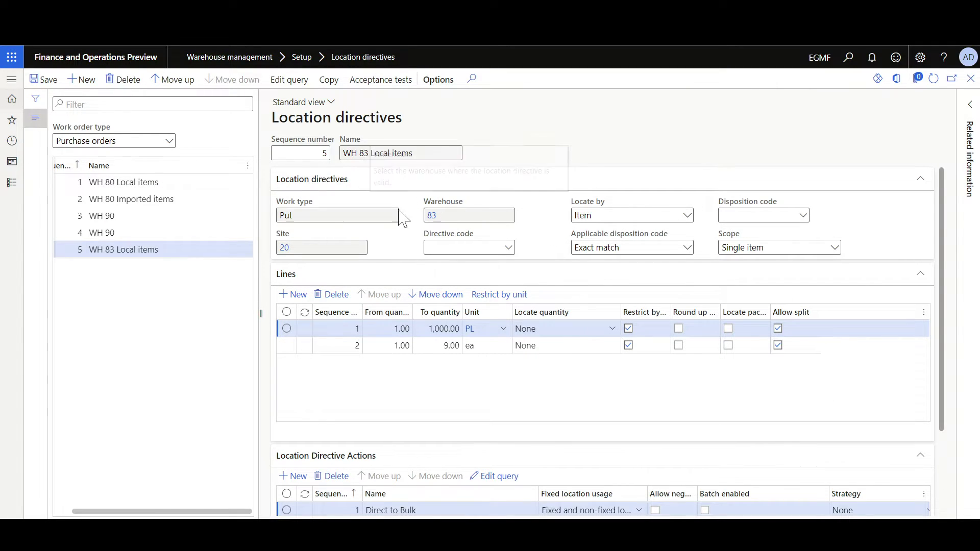
- Open the query of the Direct to Bulk action in the WH 83 Local items directive
scroll(494, 390, down, 2)
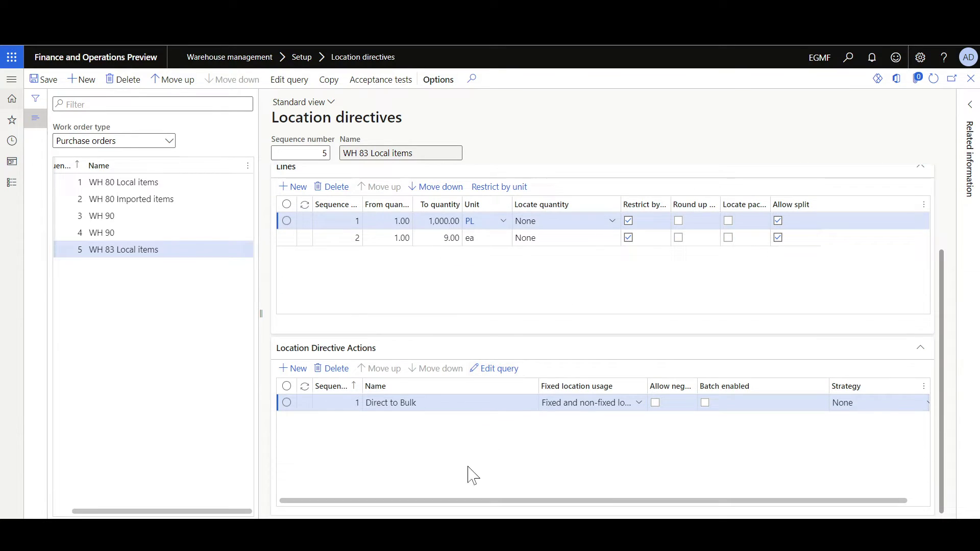
click(500, 381)
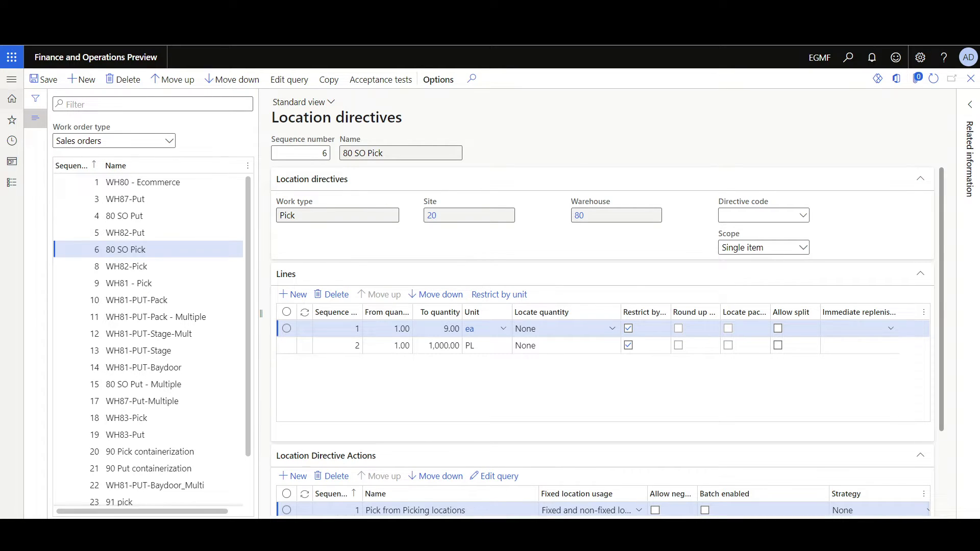
- Compare the location directive actions behind the ea and PL lines of the 80 SO Pick directive
click(287, 328)
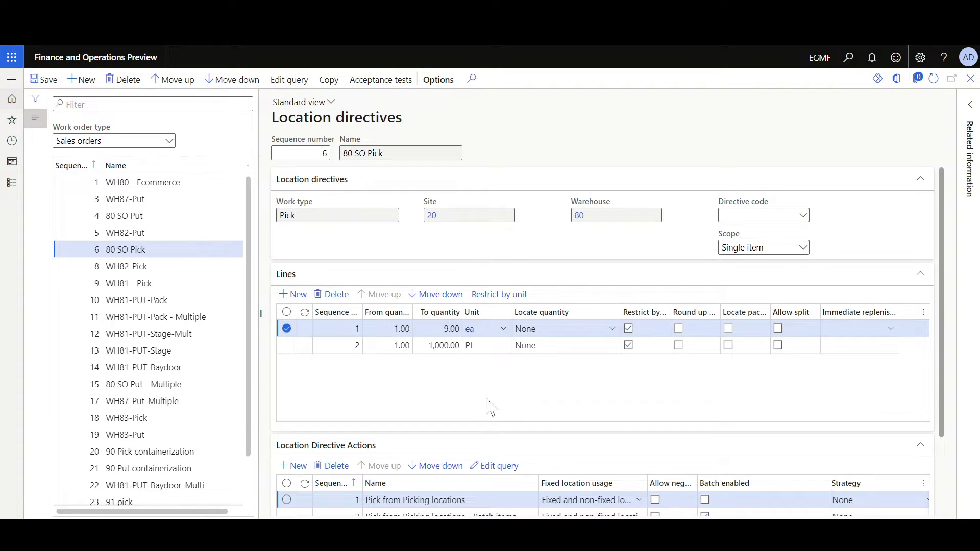
scroll(485, 405, down, 1)
click(387, 292)
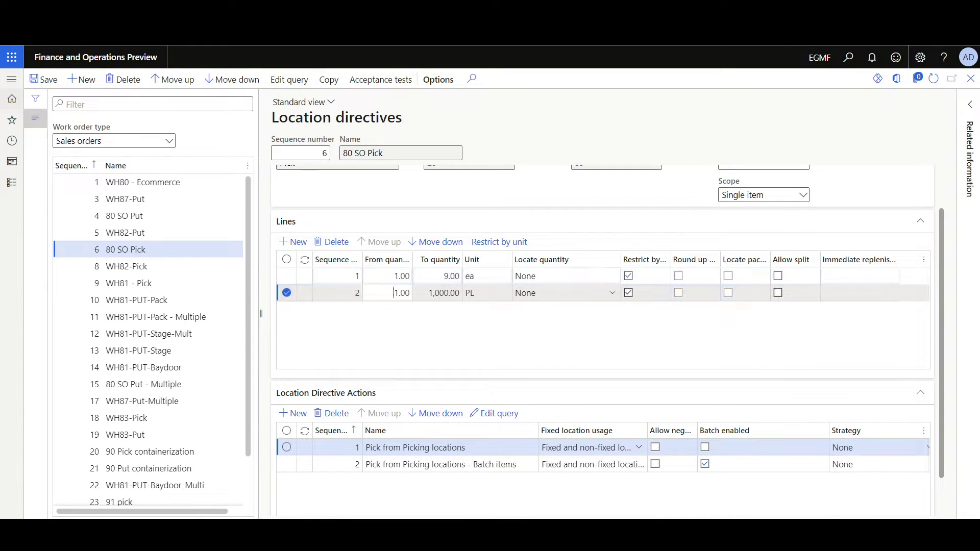
- Review the location directive actions of the PL line in the 80 SO Pick directive
scroll(439, 507, down, 1)
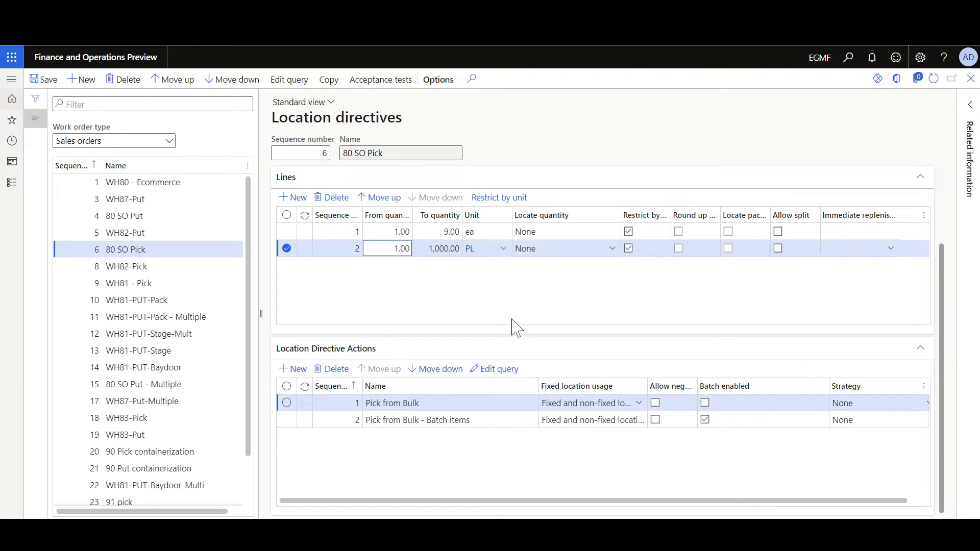
scroll(512, 310, up, 2)
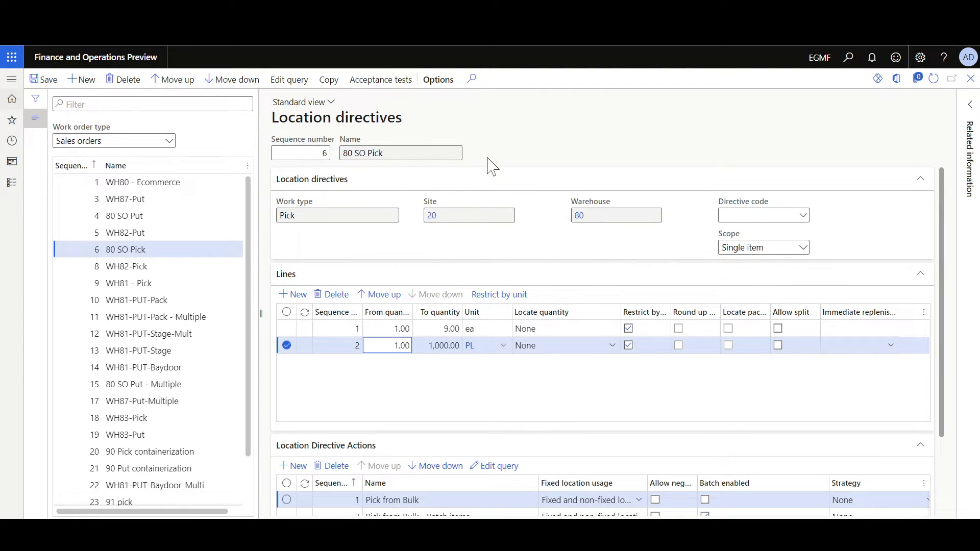
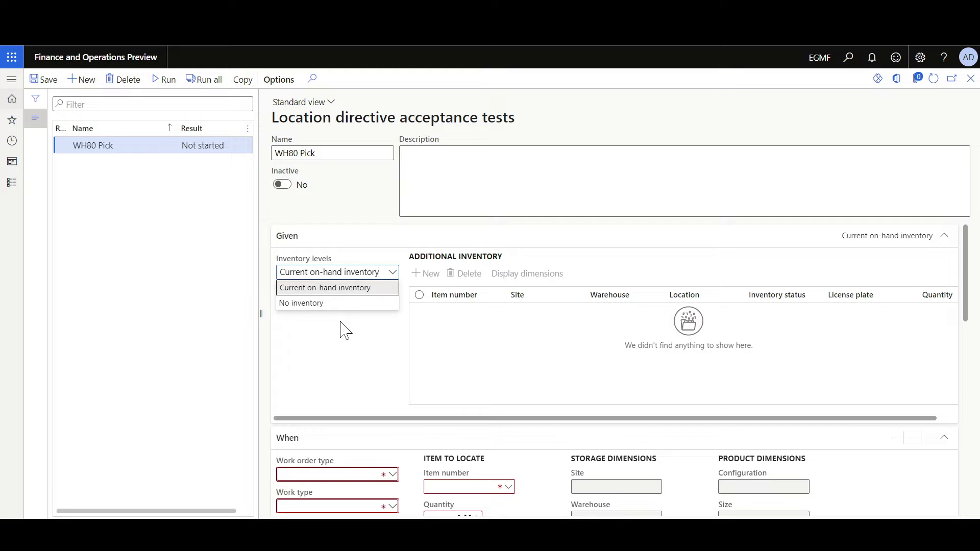
- Set the WH80 Pick acceptance test to Current on-hand inventory, work order type Sales orders and work type Pick
click(317, 287)
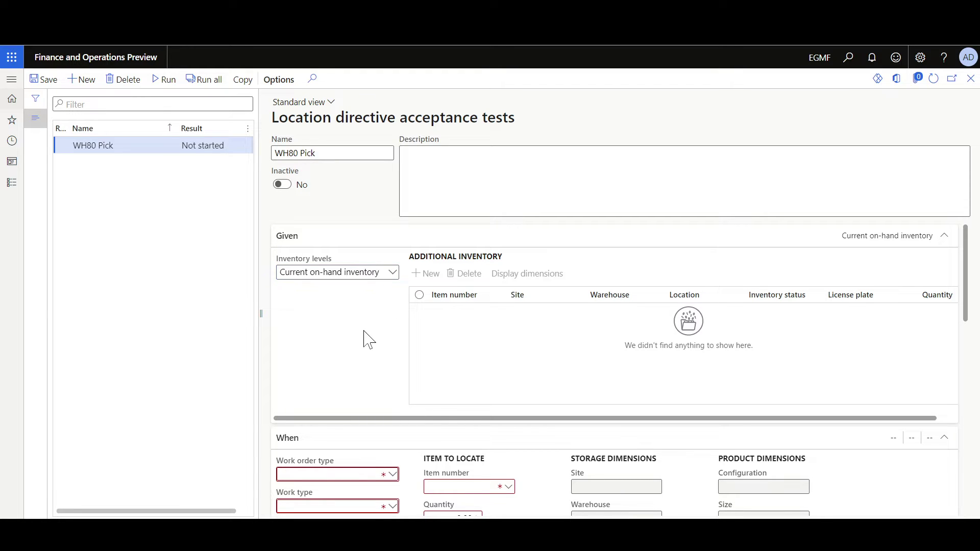
scroll(414, 455, down, 1)
scroll(414, 454, down, 3)
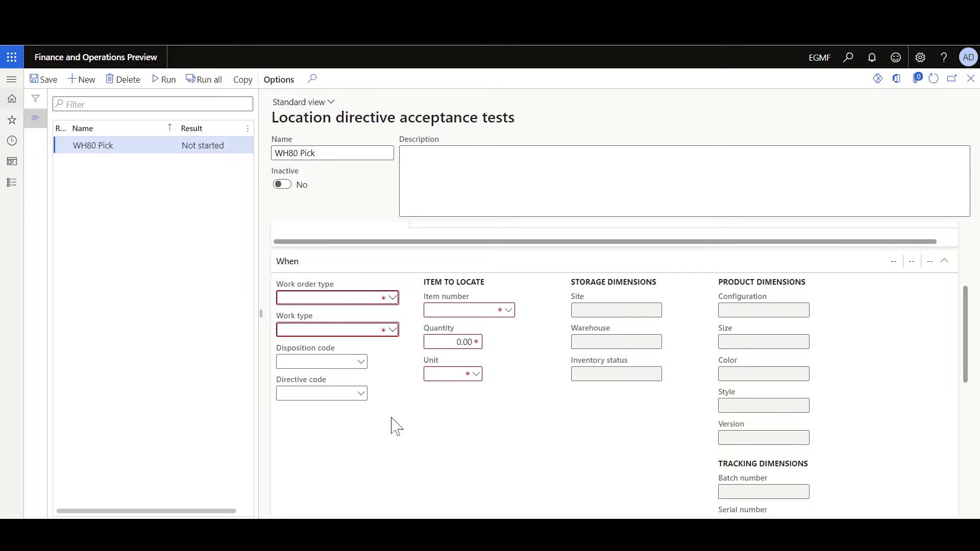
click(393, 298)
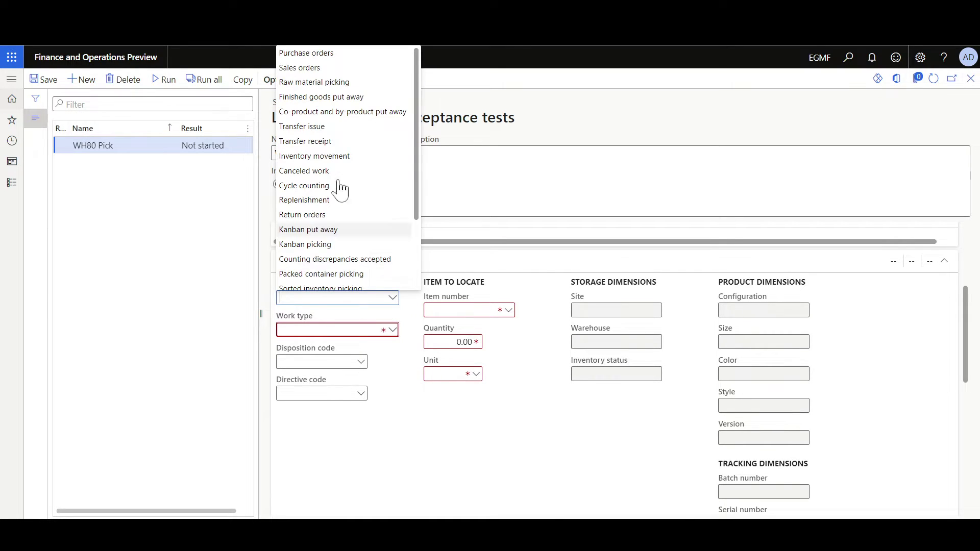
click(330, 69)
click(392, 330)
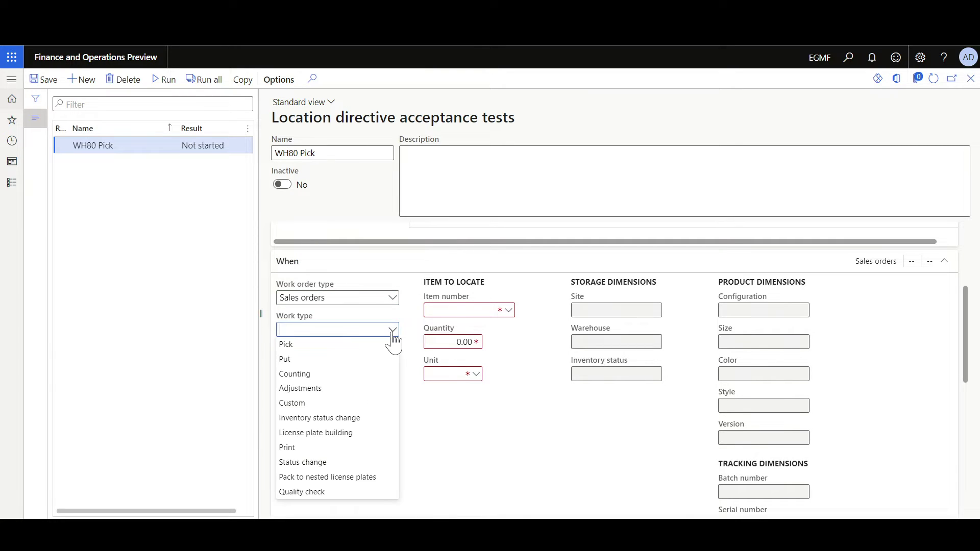
click(315, 345)
- Choose item 10684 as the item to locate in the acceptance test
click(509, 311)
click(458, 326)
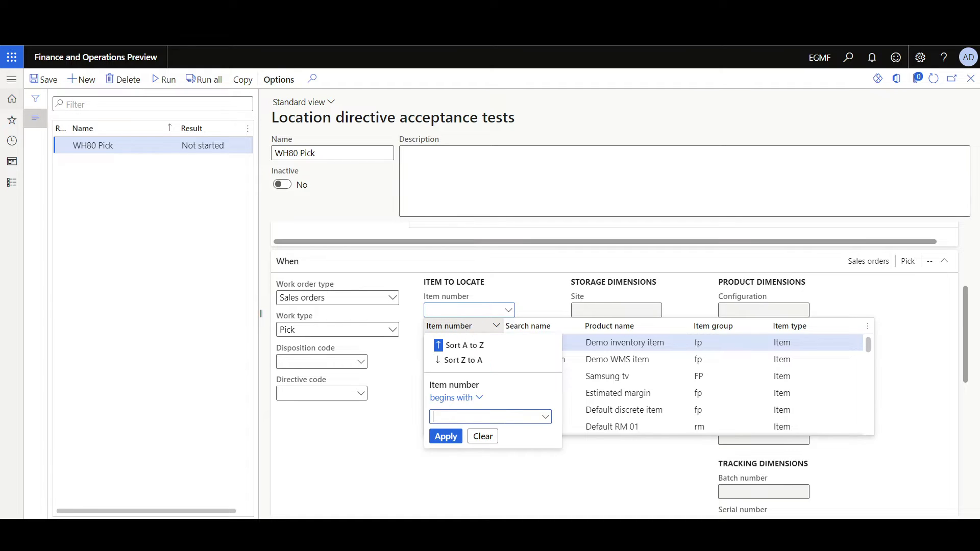
click(448, 359)
click(536, 343)
- Set the item's quantity to 10 with unit ea, and choose warehouse 80 for the test
click(464, 341)
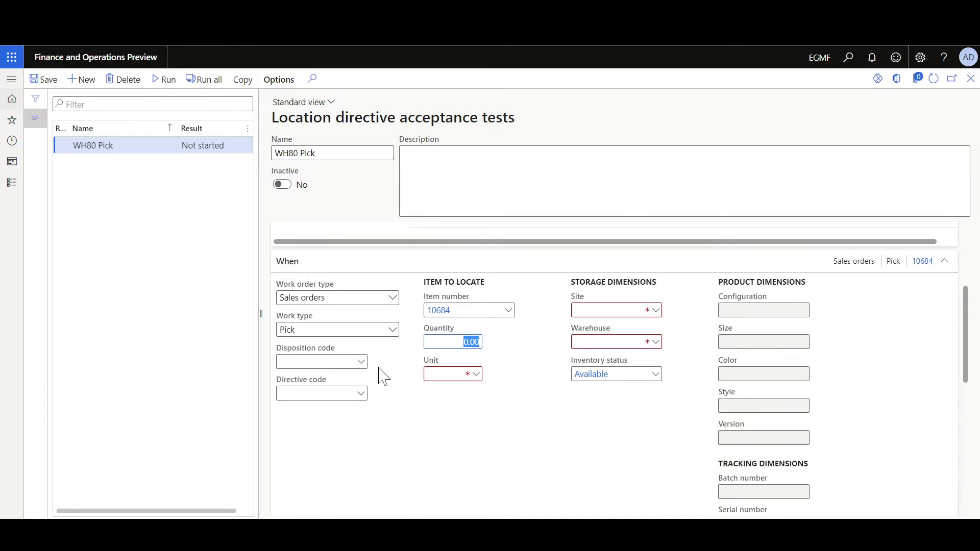
text(10)
key(Tab)
text(ea)
click(588, 343)
text(80)
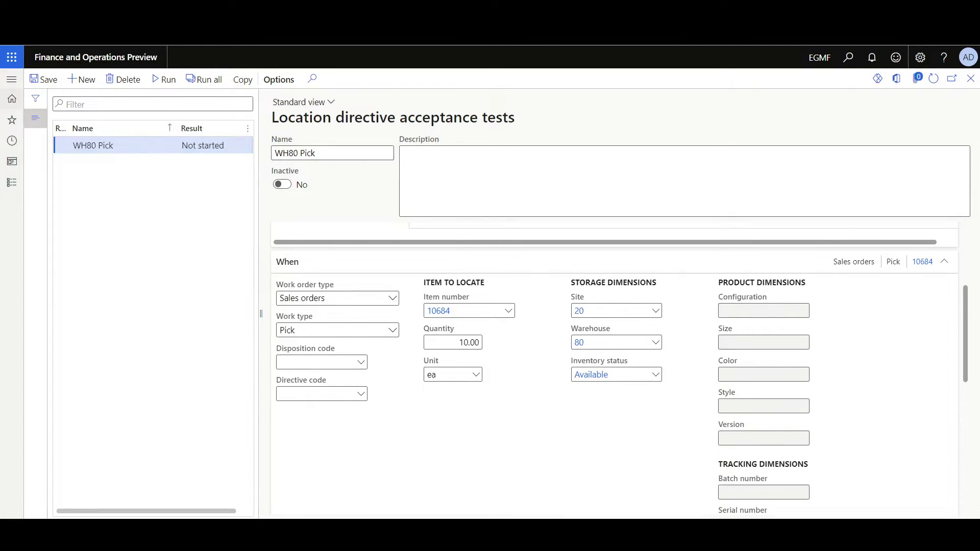
- Set the test's expected outcome to a location with the Bulk profile
scroll(485, 328, down, 3)
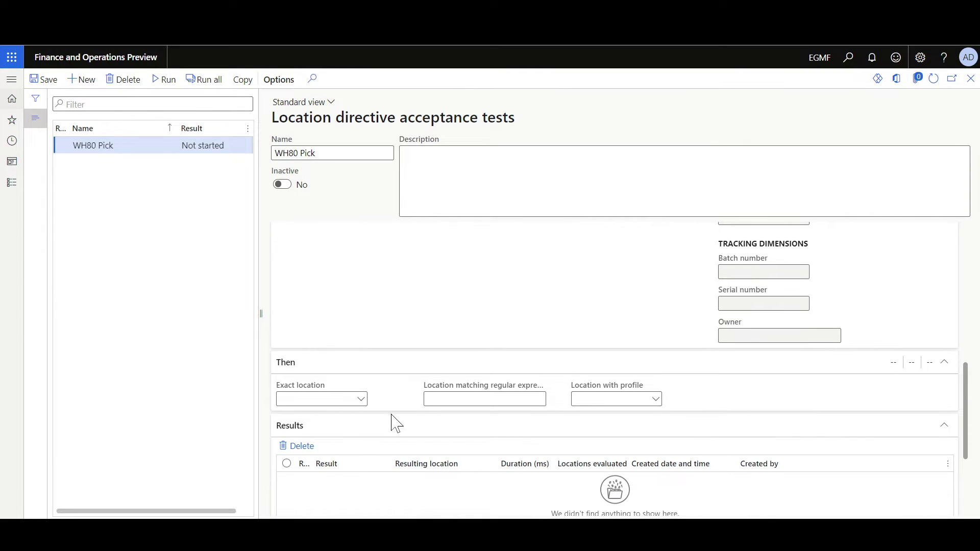
scroll(392, 400, down, 2)
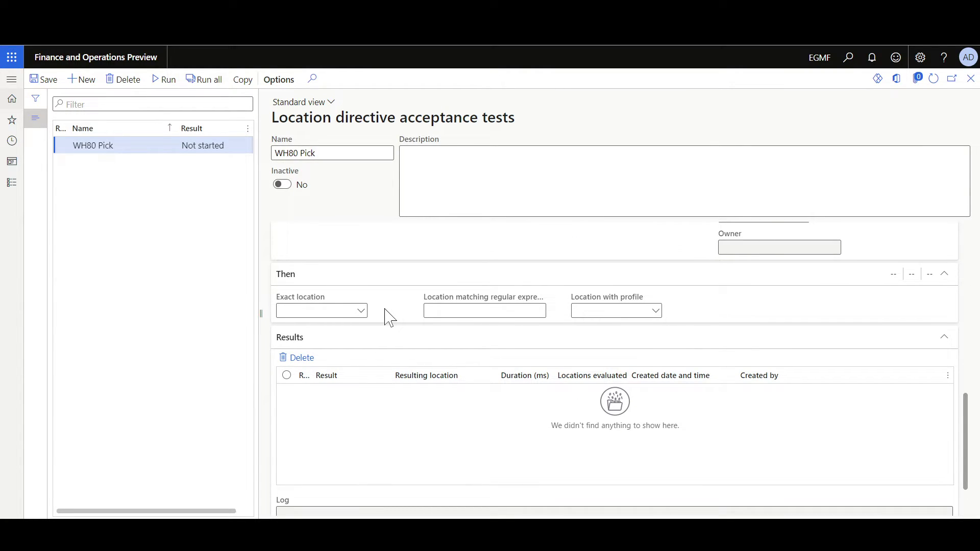
click(360, 312)
click(379, 308)
mouse_move(471, 297)
mouse_move(594, 308)
click(634, 310)
text(bulk)
key(Tab)
scroll(383, 446, down, 2)
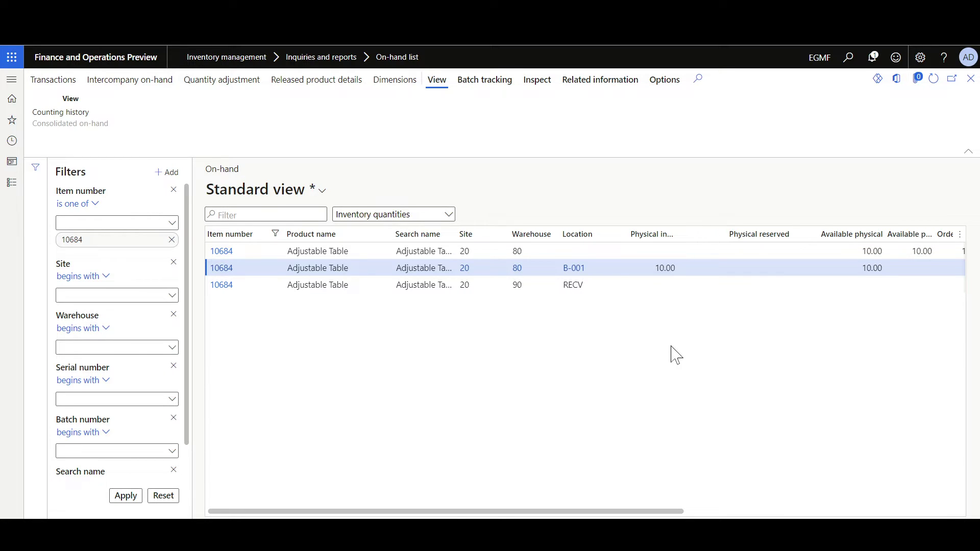
- Check the warehouse 80 on-hand location of item 10684 and run the WH80 Pick acceptance test
click(572, 268)
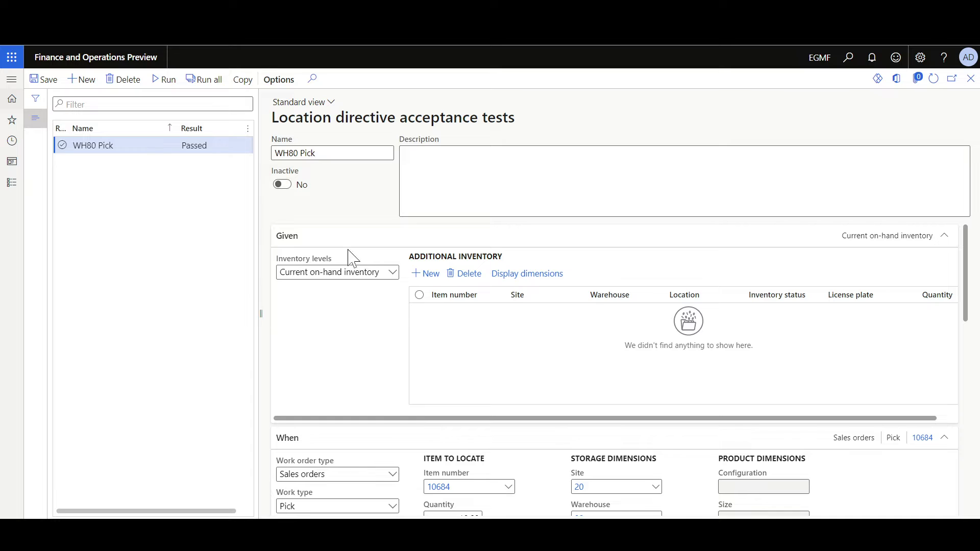
click(164, 82)
- Examine the test's result and log to trace which directives, lines and actions were evaluated
scroll(385, 300, down, 5)
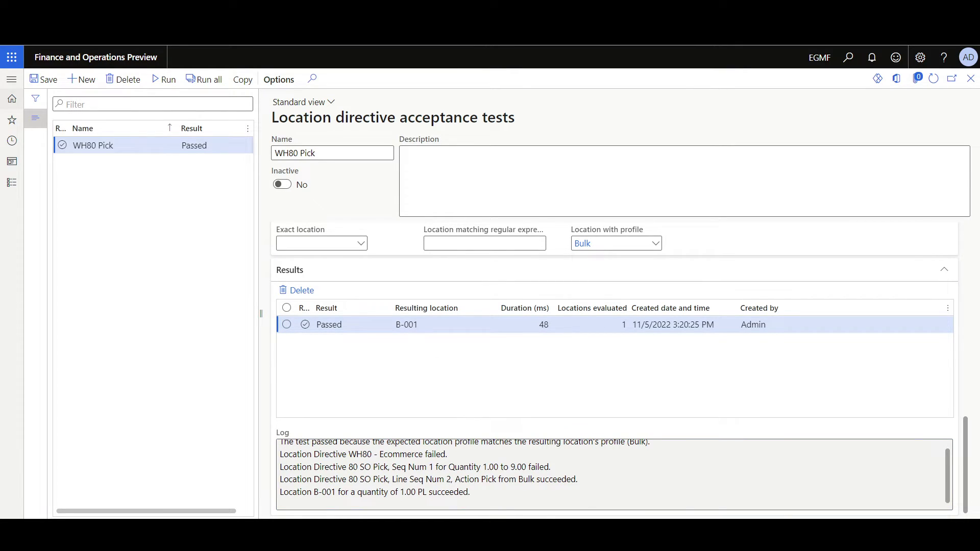
scroll(612, 475, down, 1)
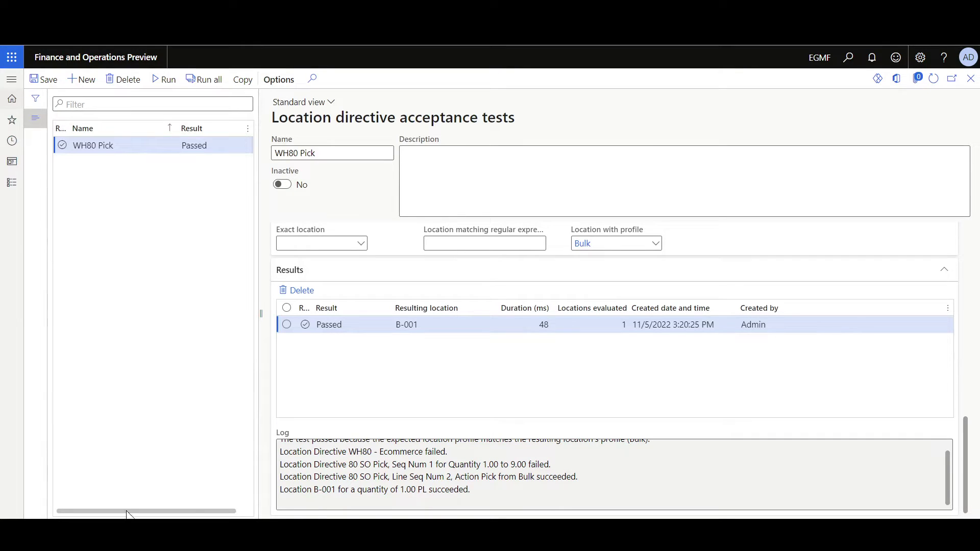
scroll(613, 474, up, 1)
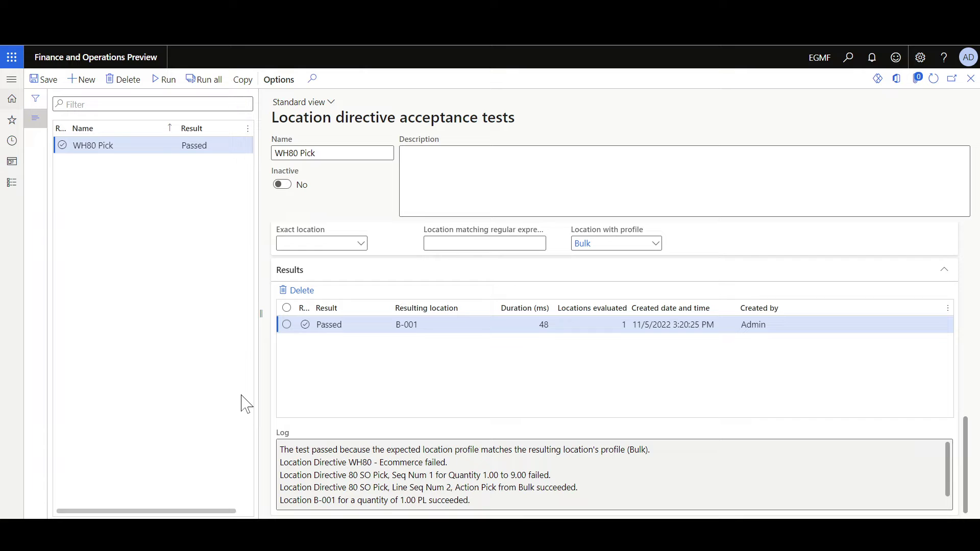
drag(348, 462, 423, 462)
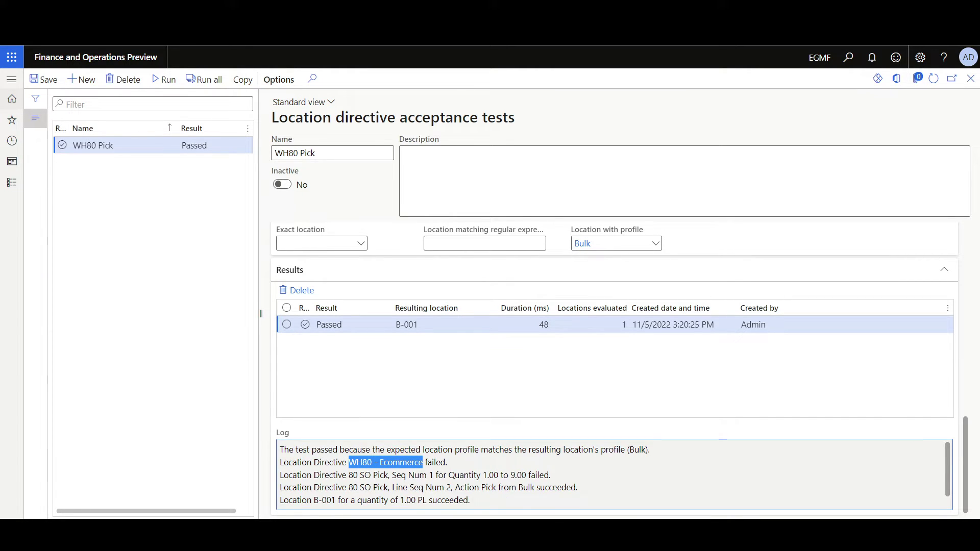
drag(349, 474, 389, 475)
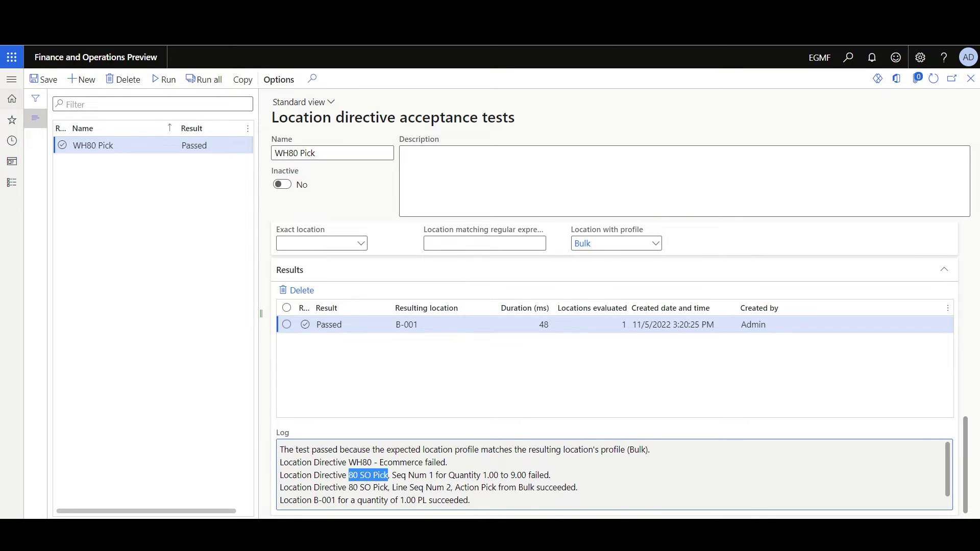
double_click(555, 488)
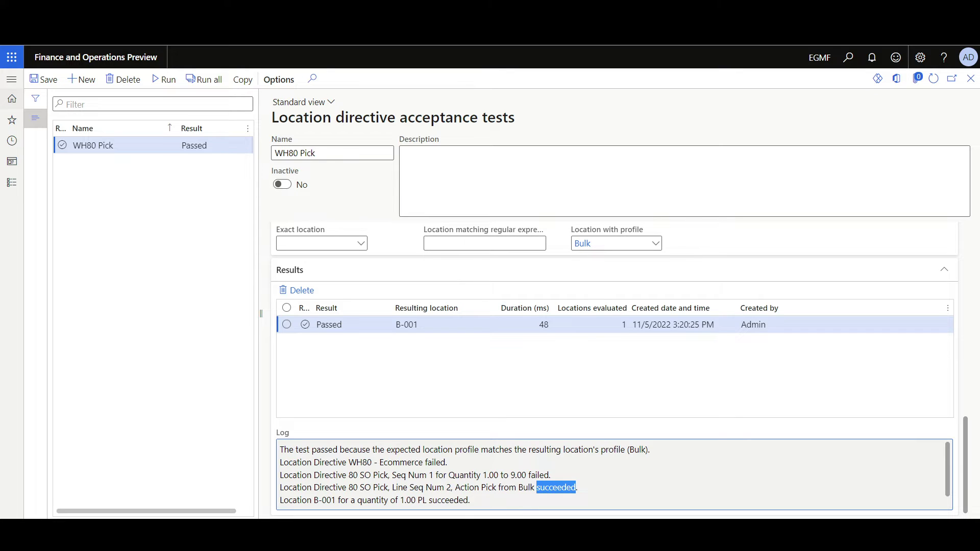
scroll(612, 475, down, 1)
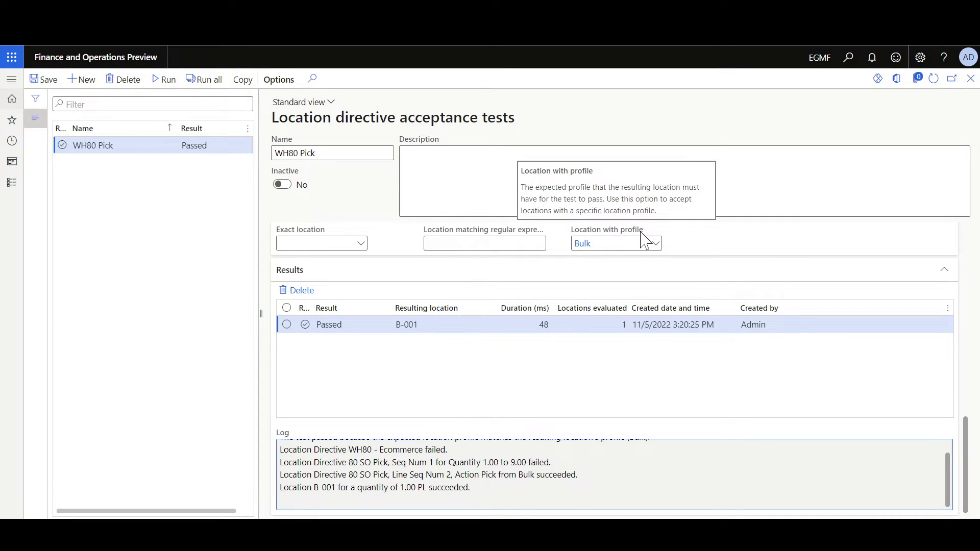
- Set the quantity to locate to 2 ea and run the WH80 Pick test again
scroll(547, 274, up, 8)
scroll(536, 368, down, 5)
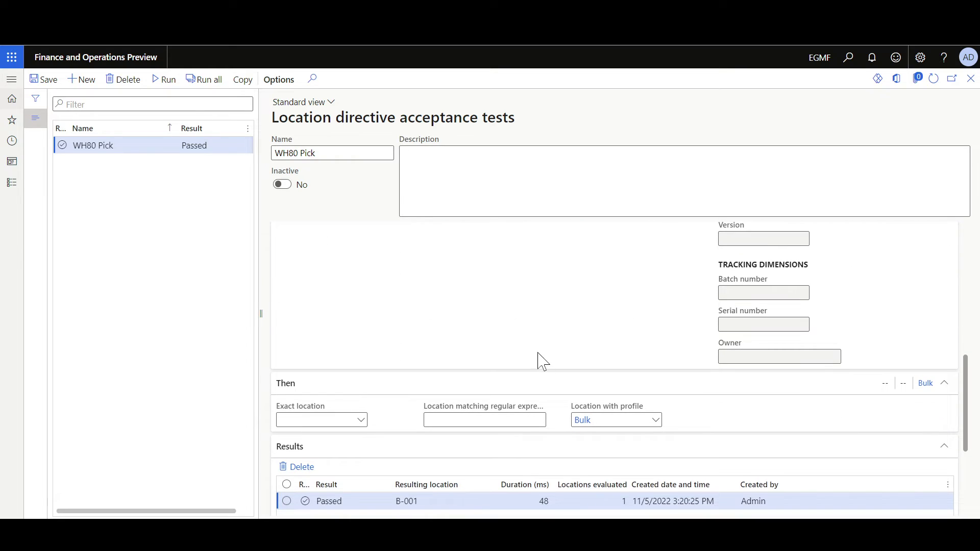
scroll(553, 353, up, 6)
scroll(536, 427, down, 3)
click(459, 342)
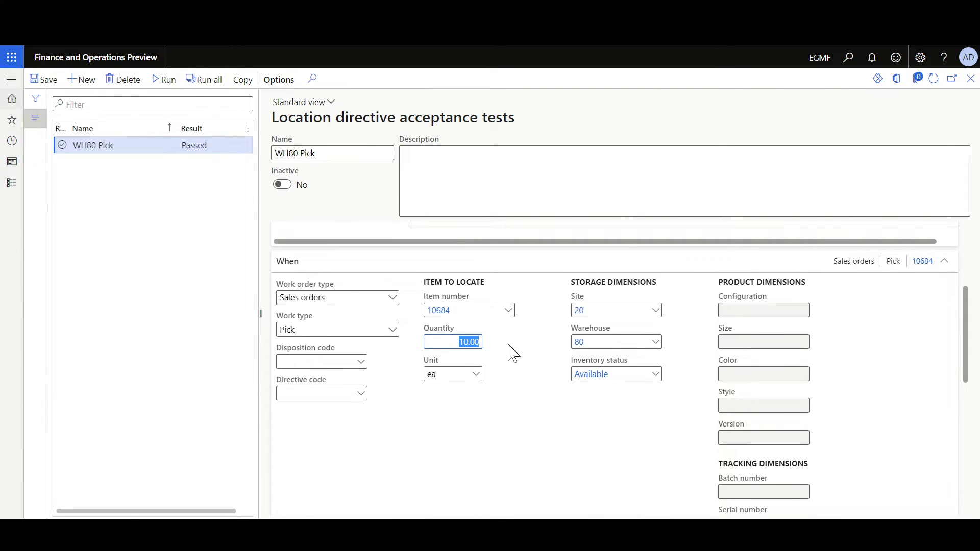
text(2)
key(Tab)
click(164, 79)
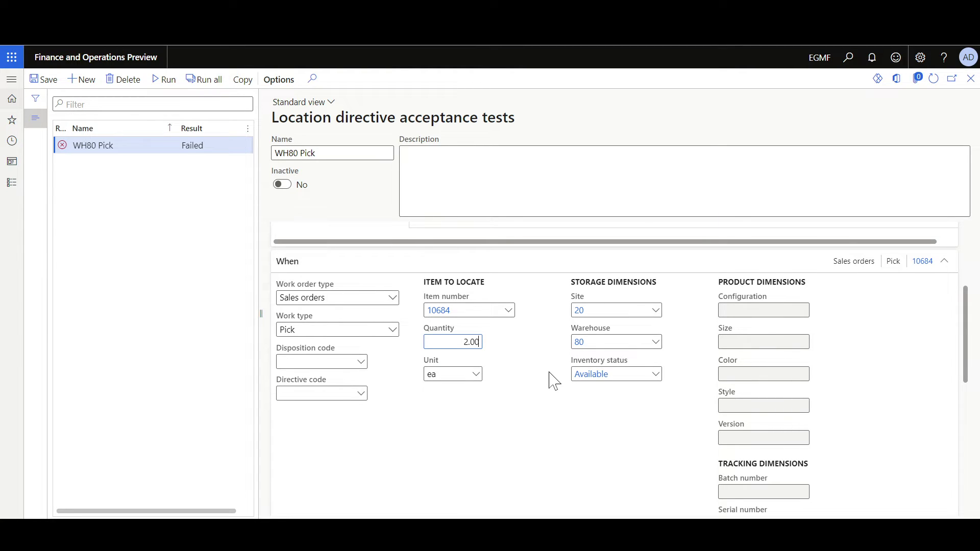
- Change the expected location profile to Pick, rerun the test and select its newest result
scroll(553, 380, down, 6)
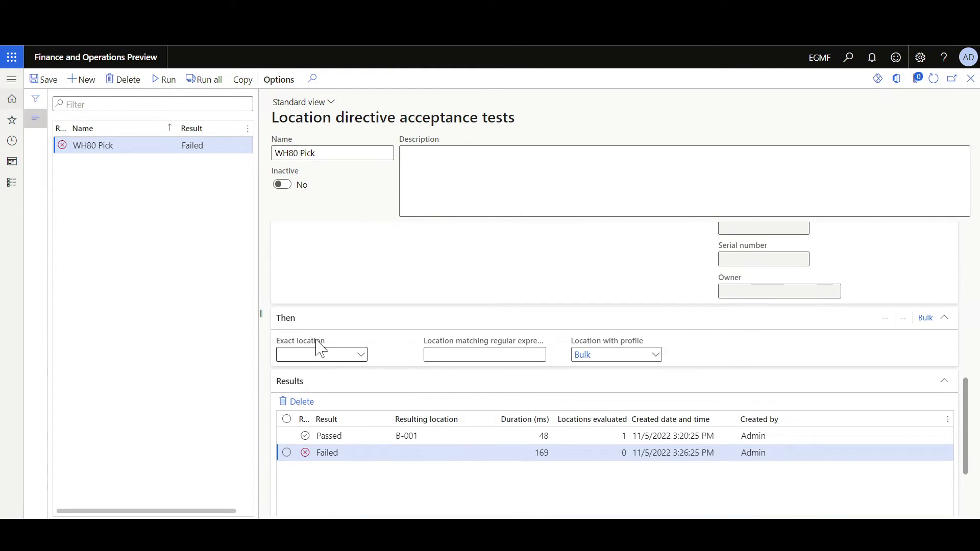
scroll(329, 478, down, 1)
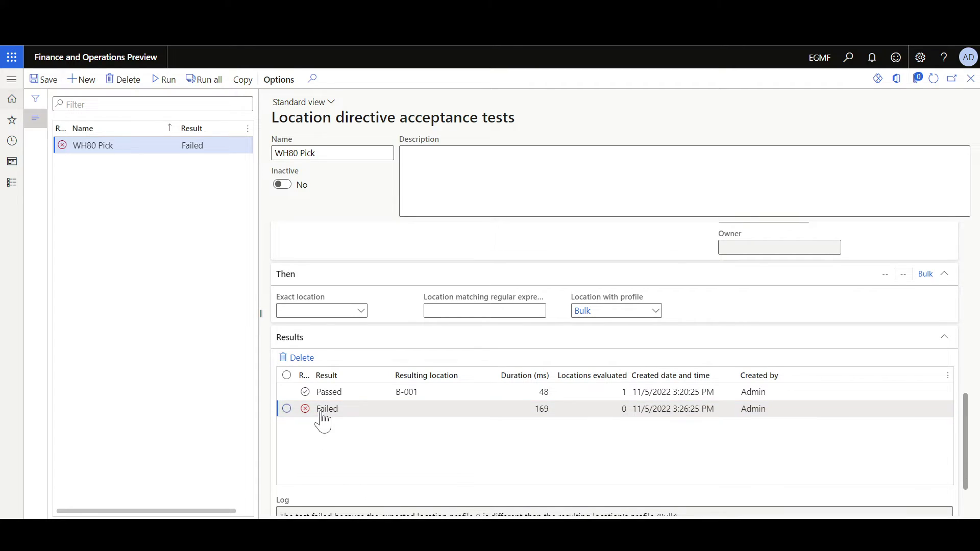
scroll(459, 446, down, 2)
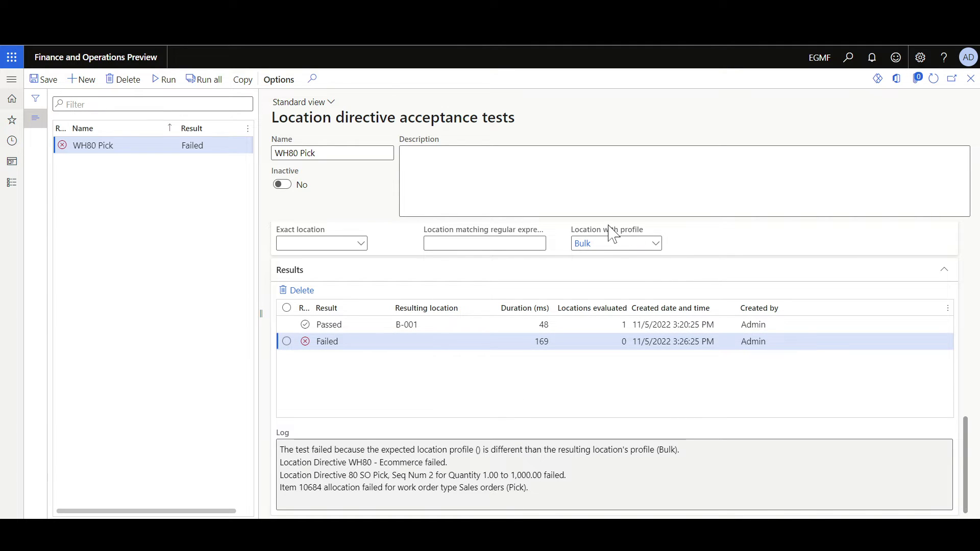
mouse_move(611, 235)
click(613, 243)
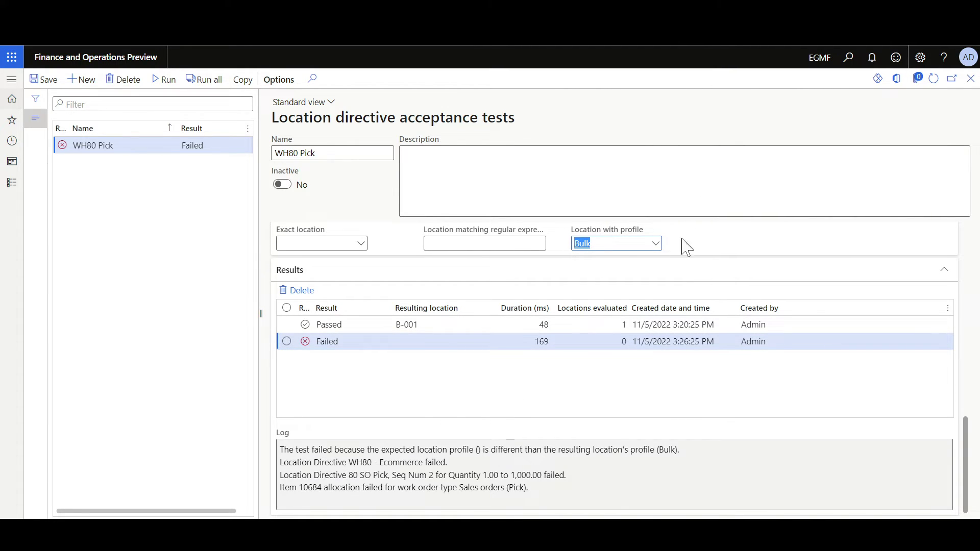
text(pick)
click(163, 80)
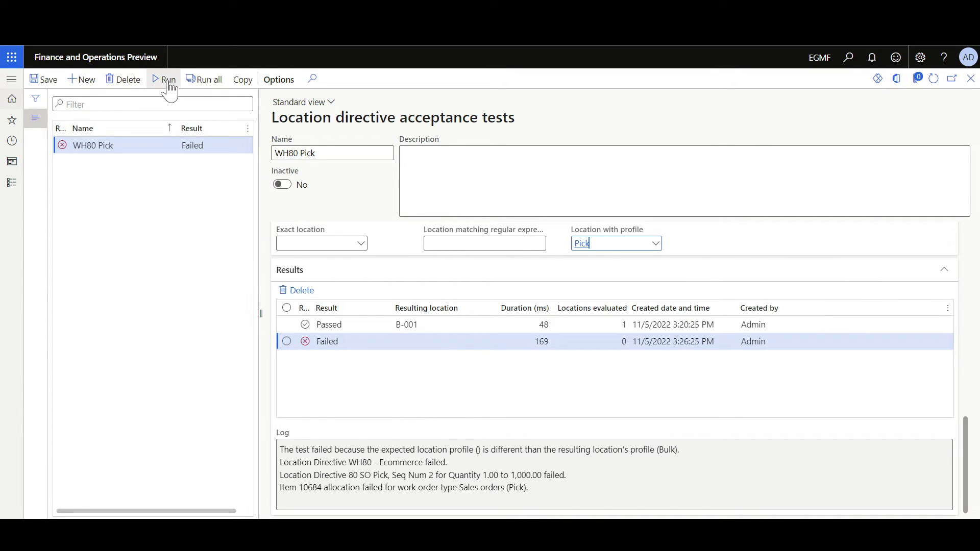
click(333, 359)
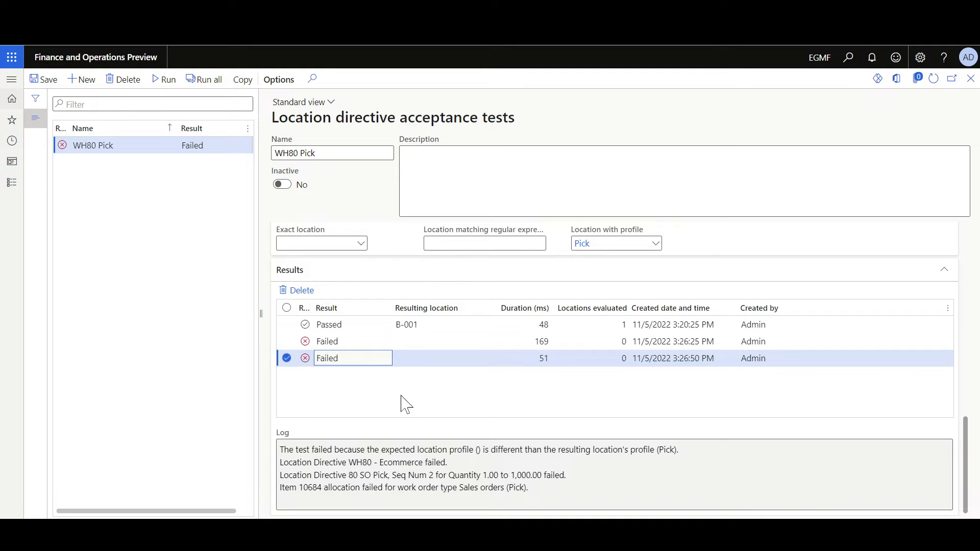
- Add additional inventory of 5 for item 10684 at location 02A01R1S1B, site 20, warehouse 80, to the WH80 Pick test
scroll(405, 404, up, 10)
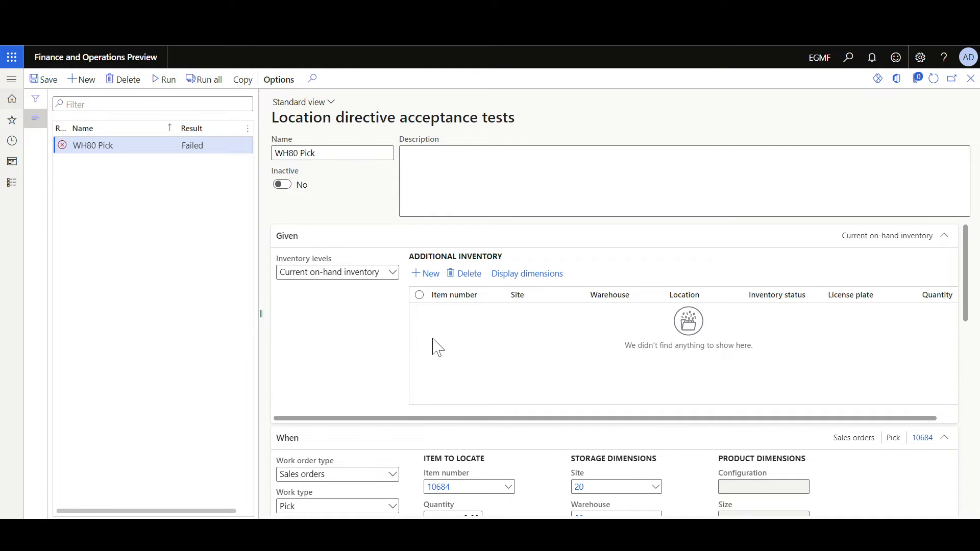
click(429, 274)
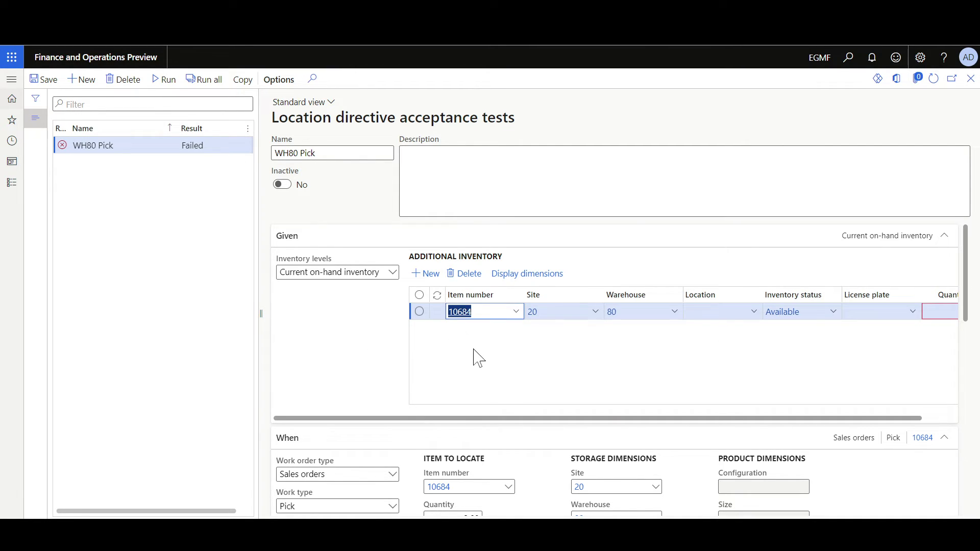
key(Tab)
key(Tab)
key(Tab)
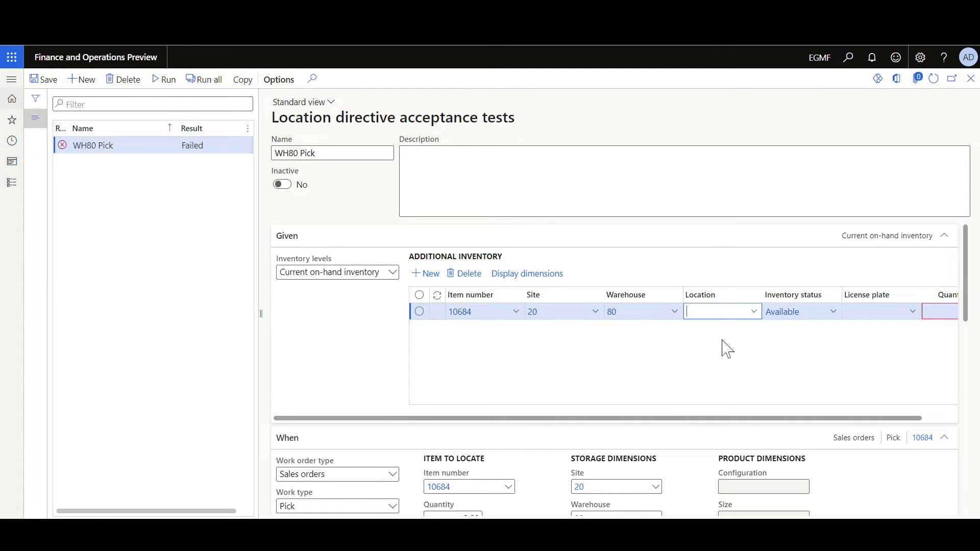
click(711, 320)
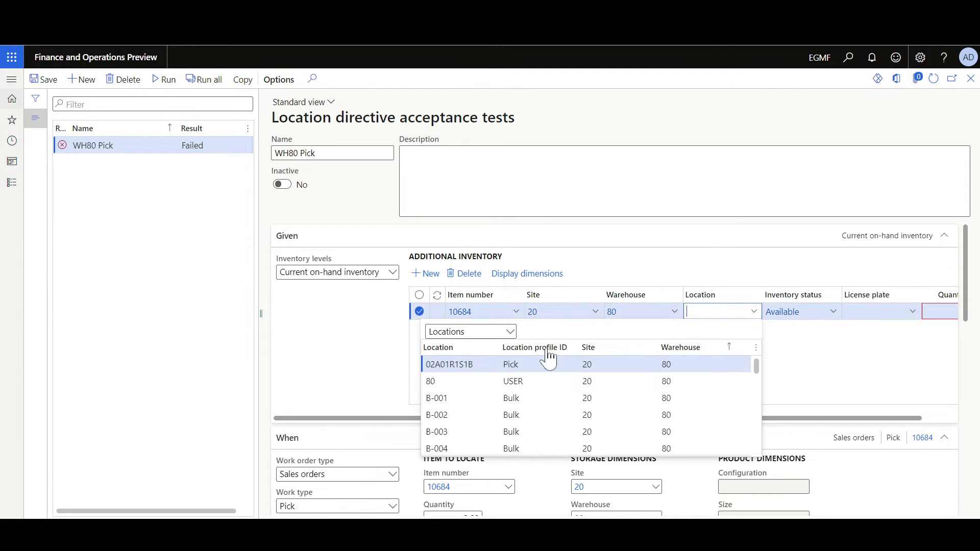
click(736, 369)
drag(743, 417, 842, 421)
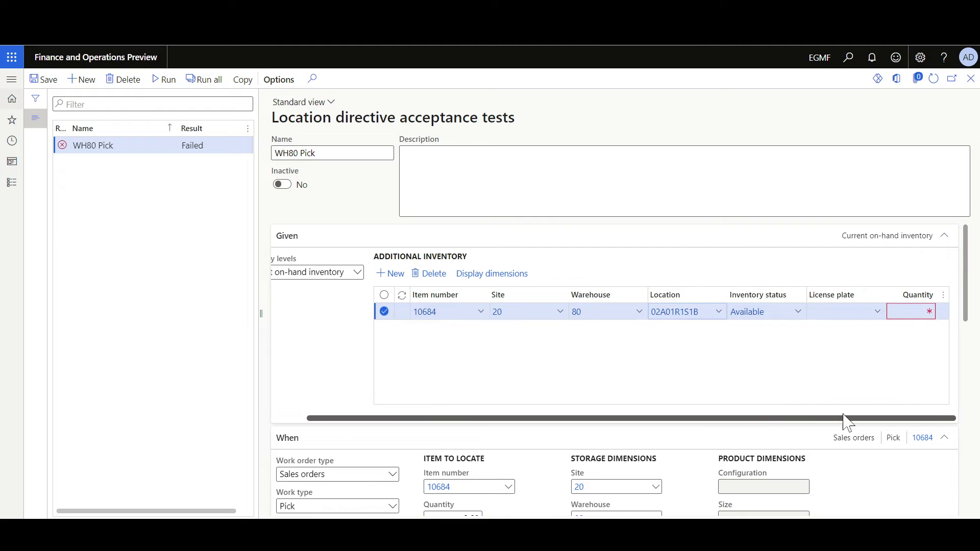
click(911, 312)
text(5)
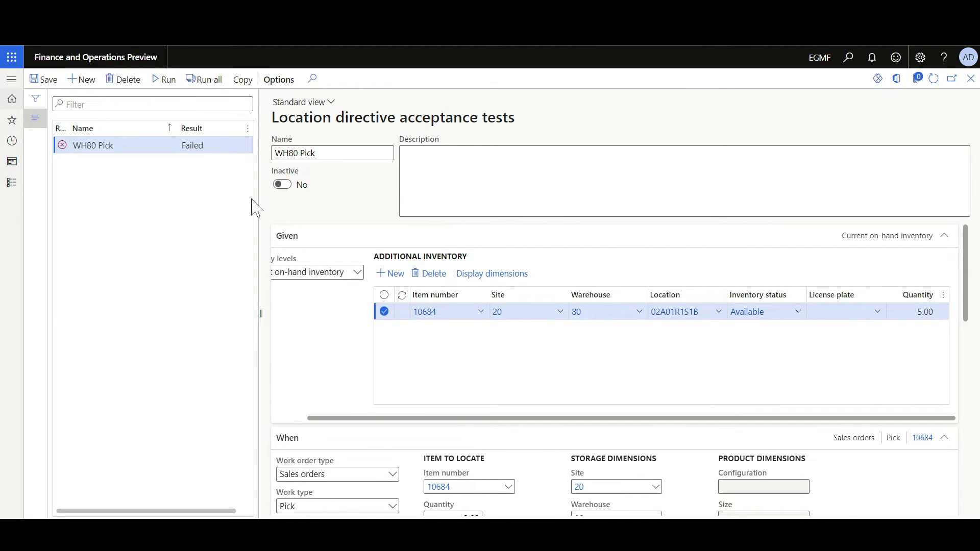
- Run the WH80 Pick acceptance test and check the newest result and its log
click(164, 79)
scroll(321, 326, down, 10)
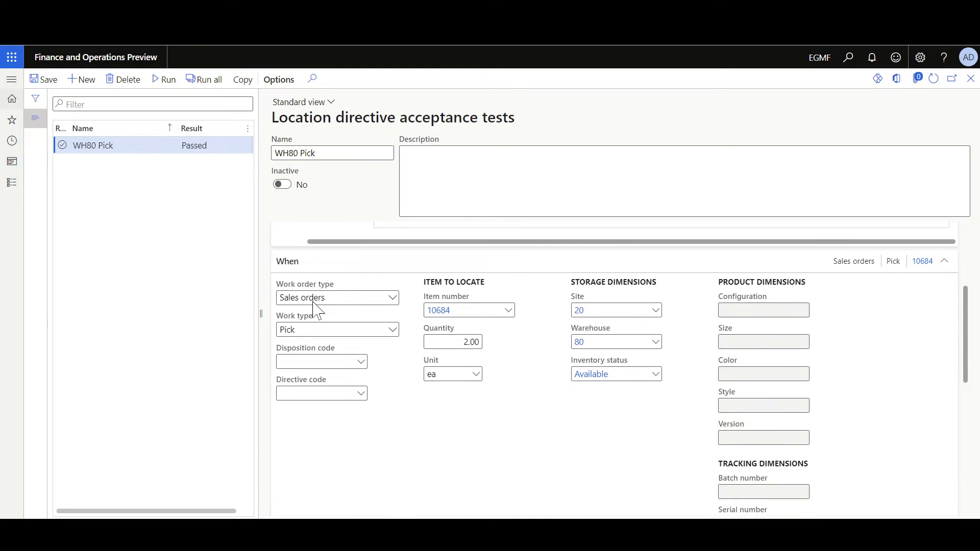
scroll(444, 421, down, 3)
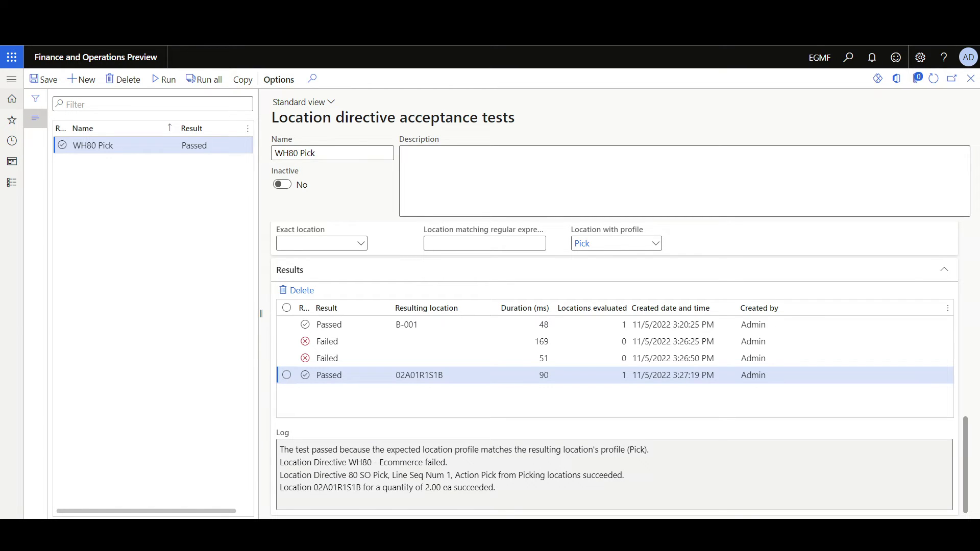
- Return to the location directives and turn on coverage highlighting for the acceptance tests
key(Escape)
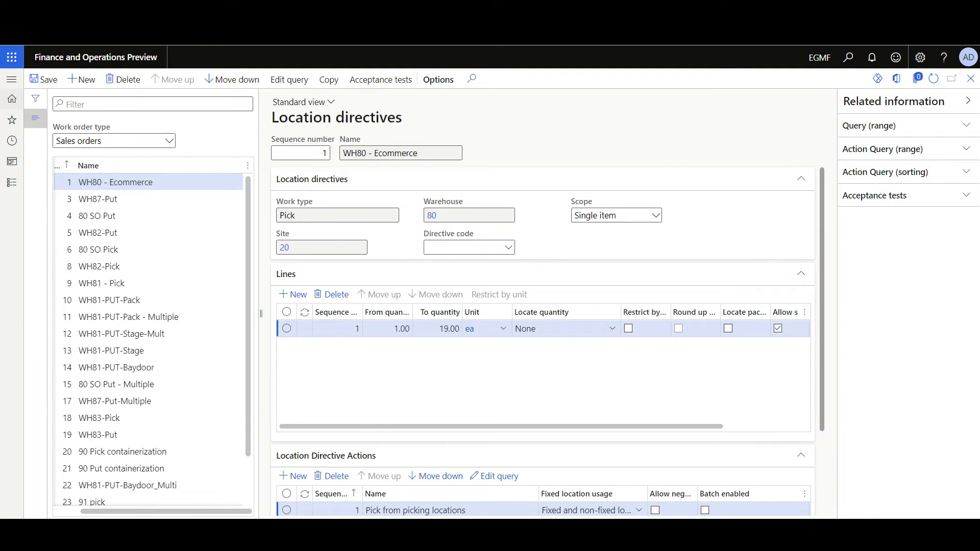
click(965, 196)
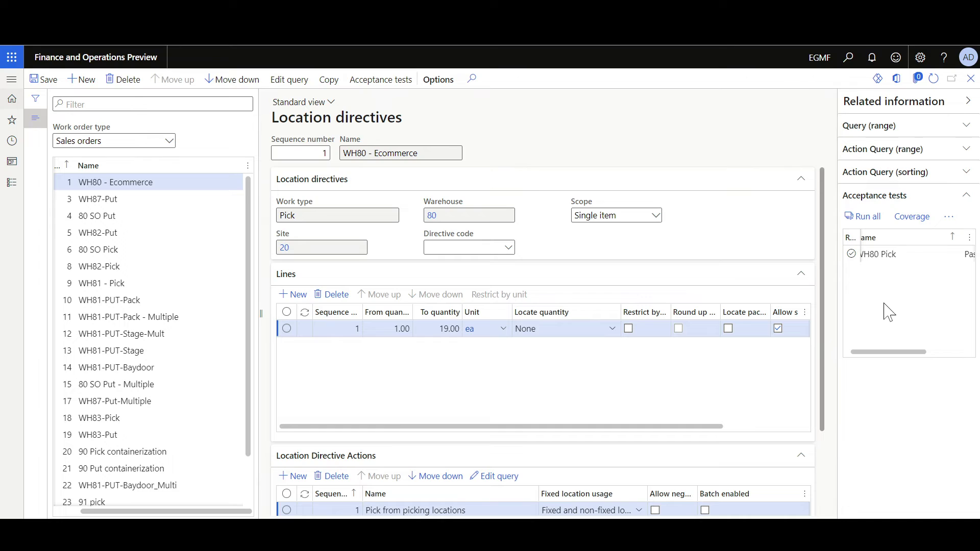
click(912, 216)
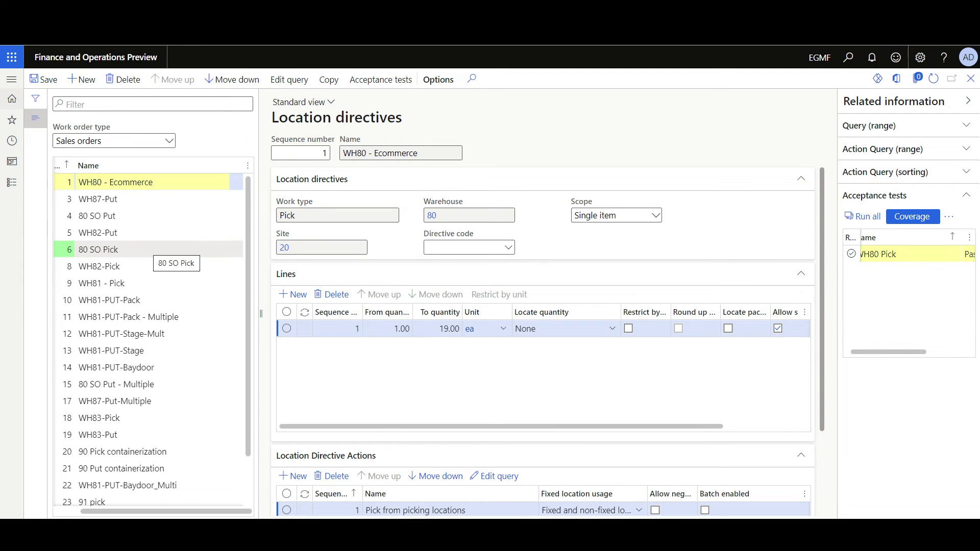
- Select the 80 SO Pick directive and examine the test coverage of its lines and actions
click(102, 249)
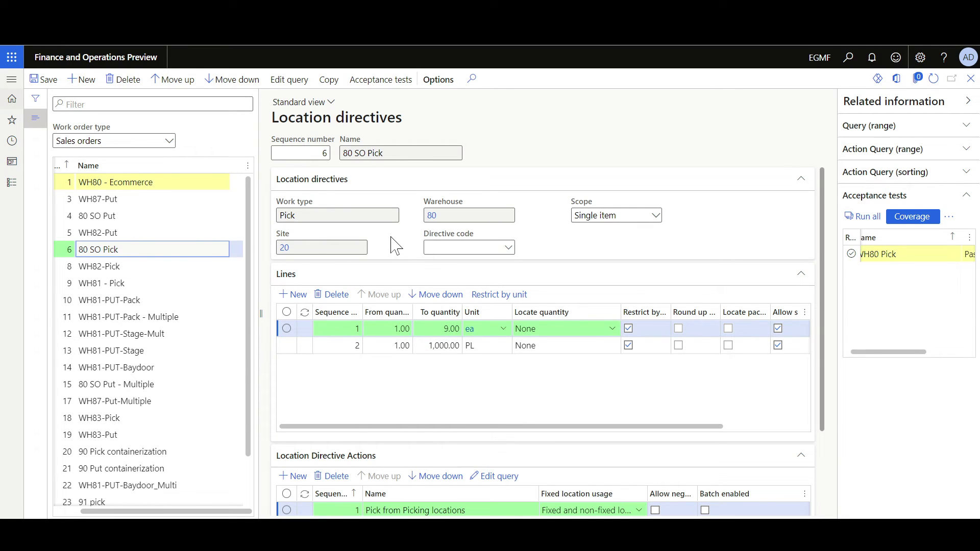
scroll(393, 245, down, 1)
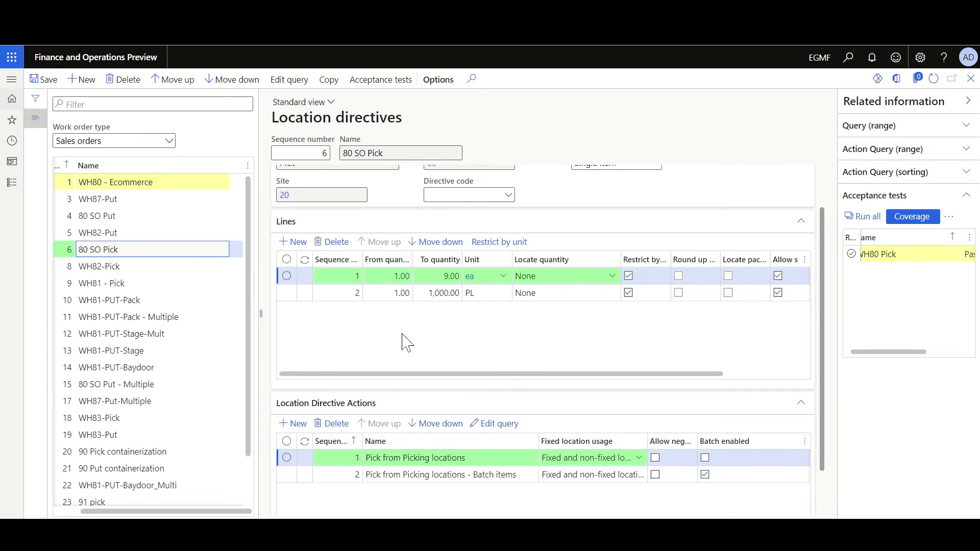
drag(358, 276, 343, 293)
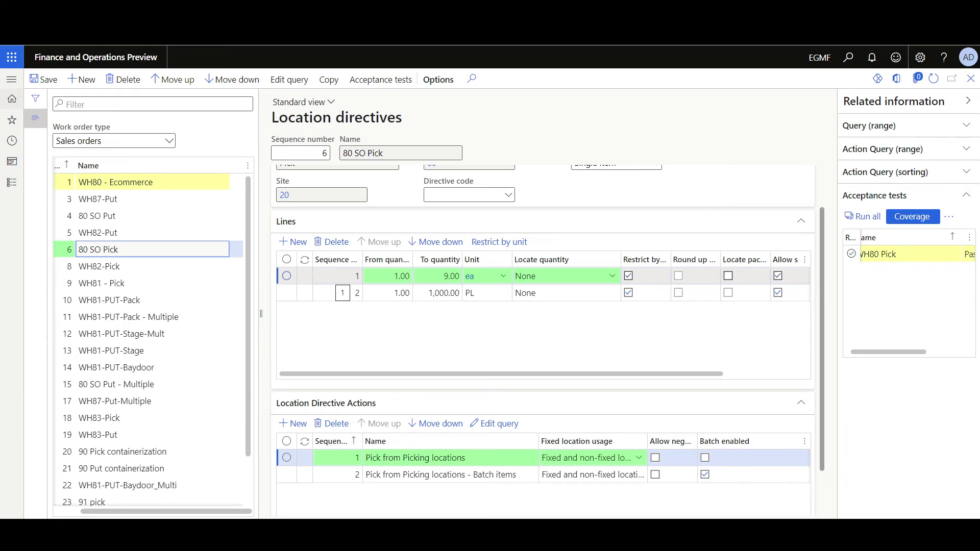
drag(342, 292, 345, 291)
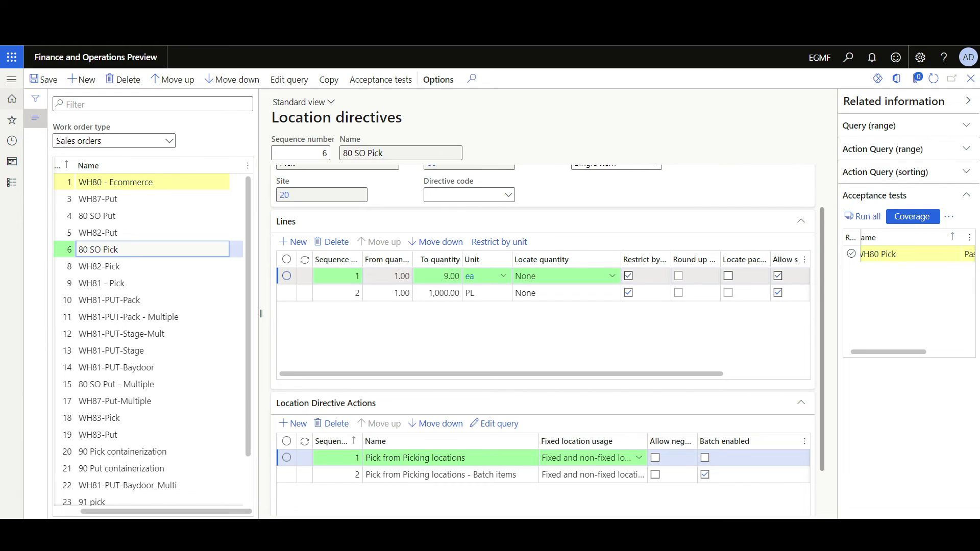
scroll(436, 405, down, 1)
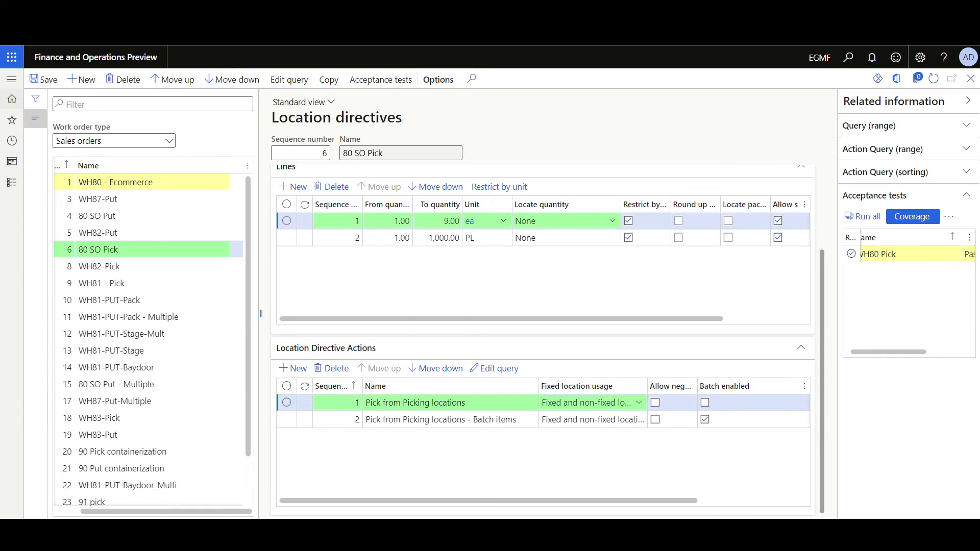
- Set the acceptance tests to run automatically after each location directive change
click(948, 217)
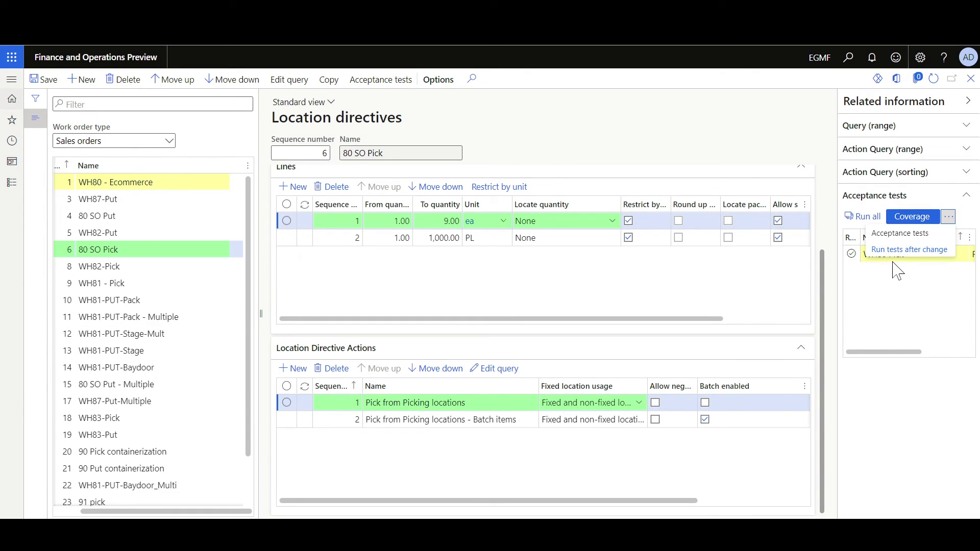
click(924, 250)
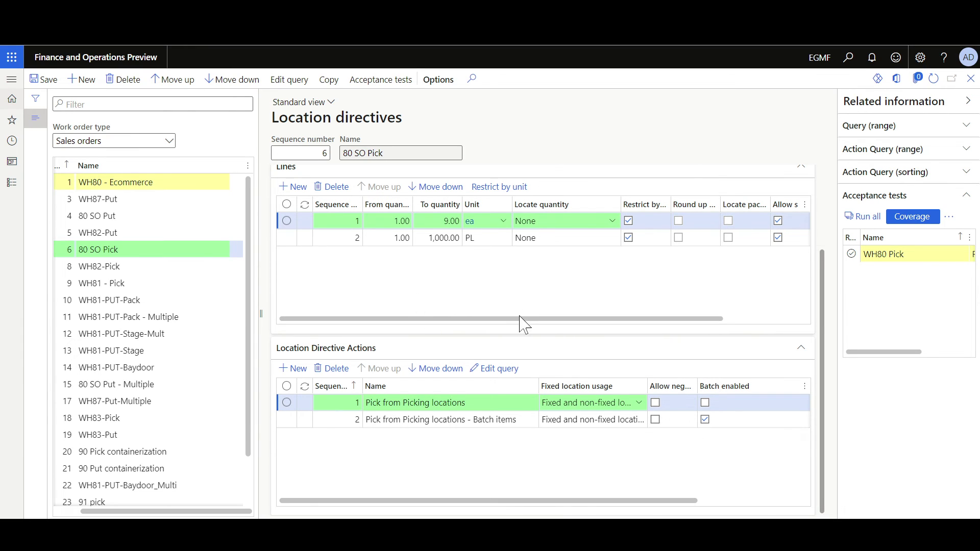
scroll(576, 444, up, 2)
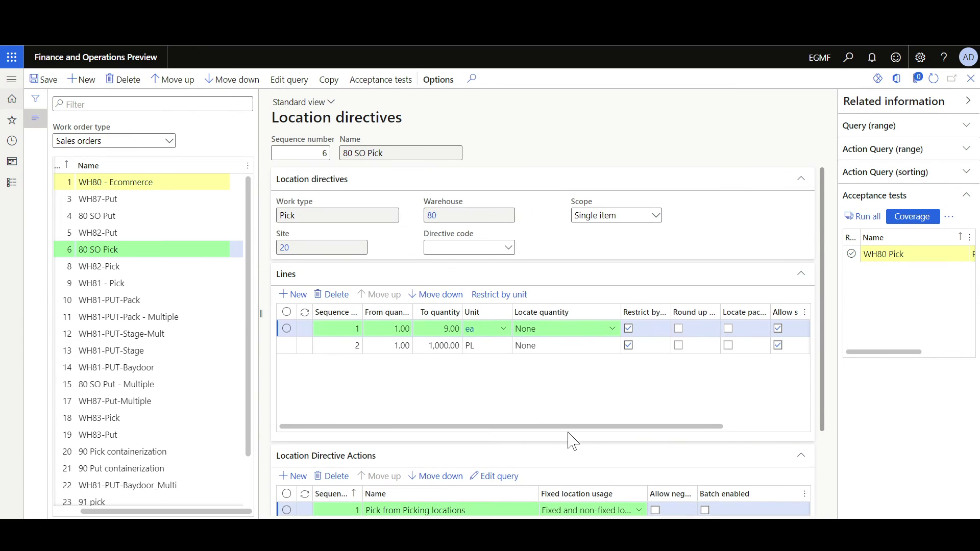
- Replace the ea unit restriction on line 1 of 80 SO Pick with Box, save it and return to the directive
click(496, 295)
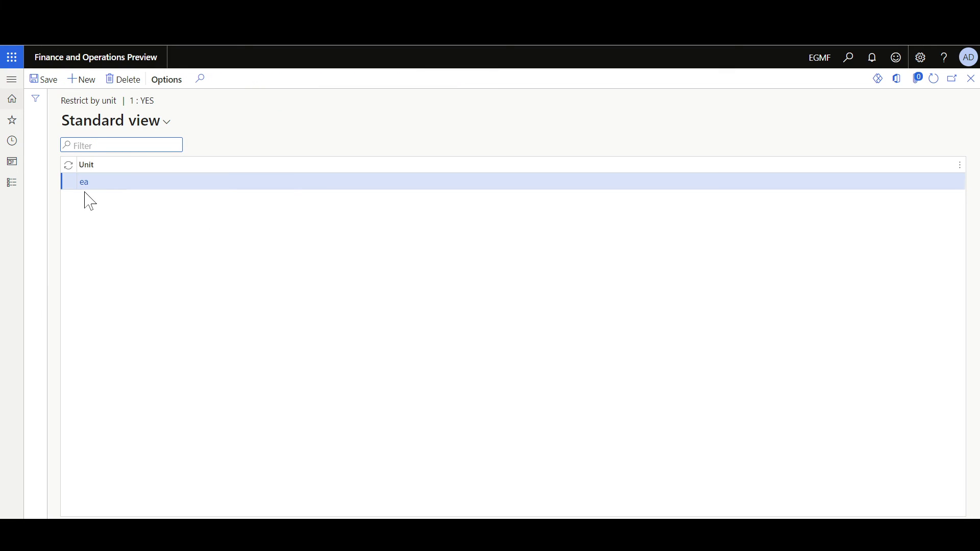
click(126, 80)
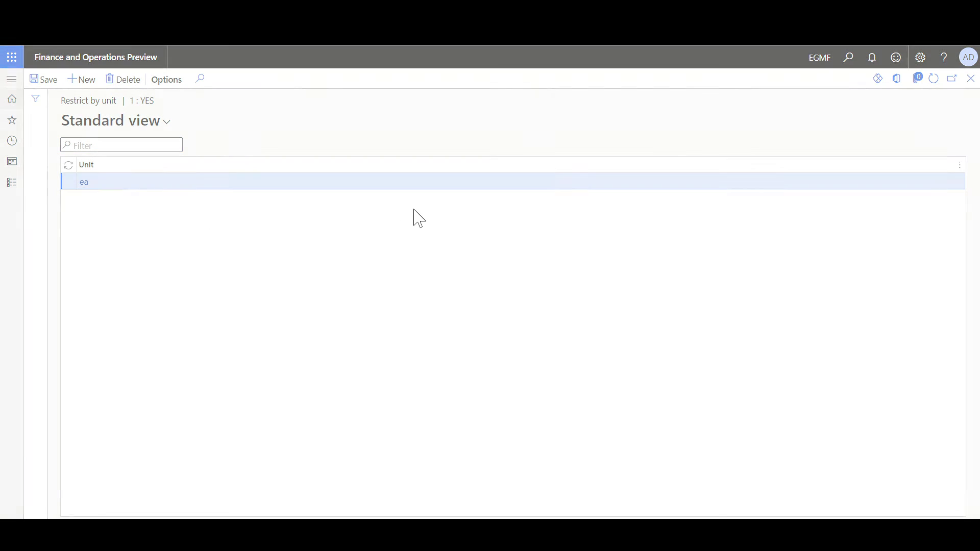
click(617, 277)
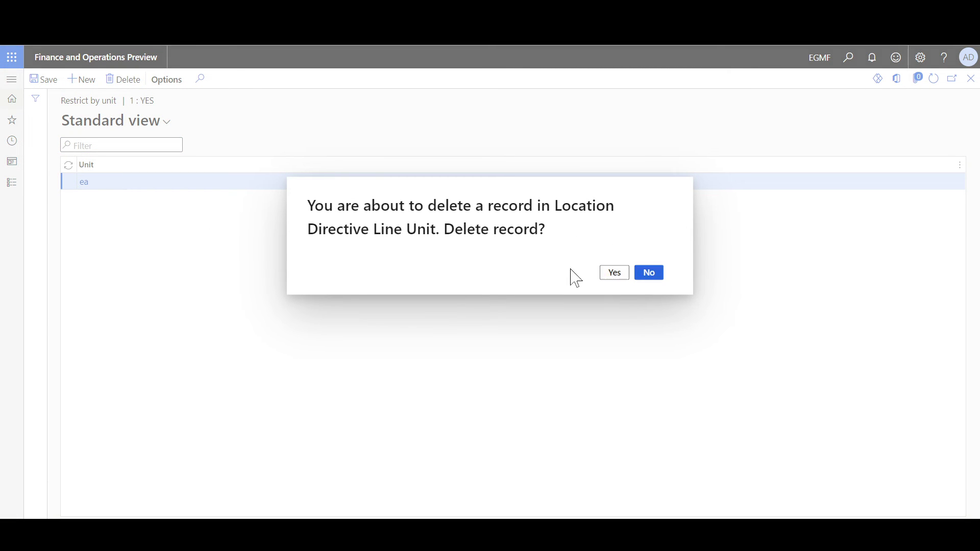
click(82, 80)
text(box)
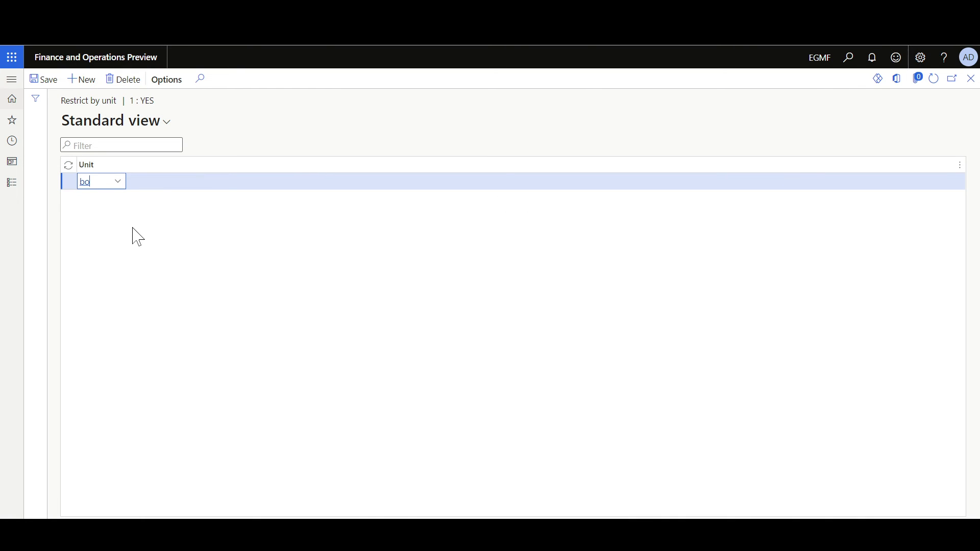
click(43, 80)
key(Escape)
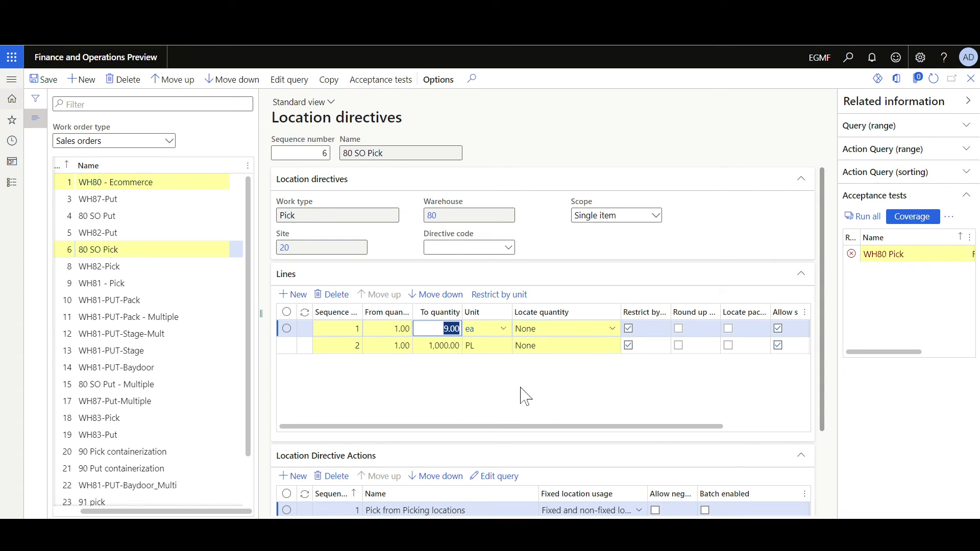
- Replace the Box unit restriction on line 1 of 80 SO Pick with ea, save it and return to the directive
drag(895, 353, 856, 354)
click(504, 295)
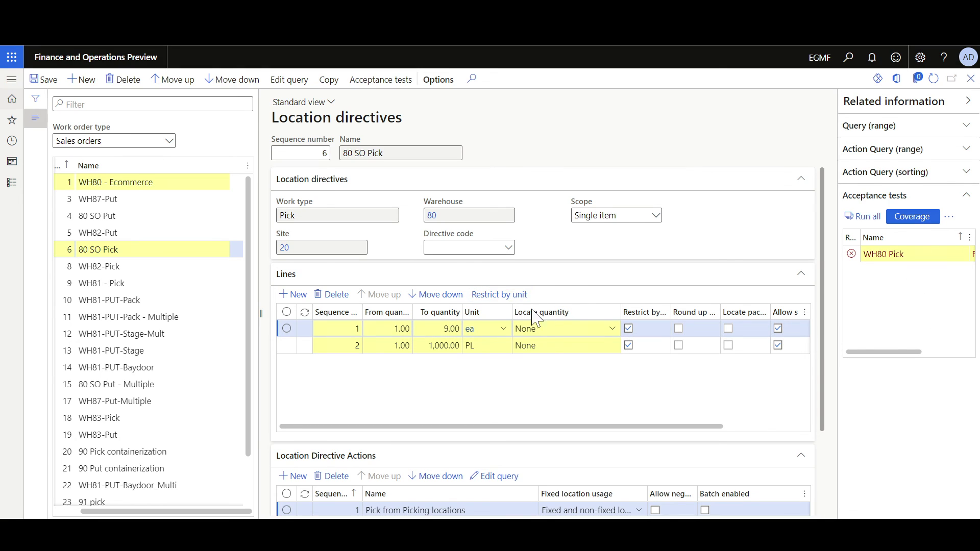
click(122, 80)
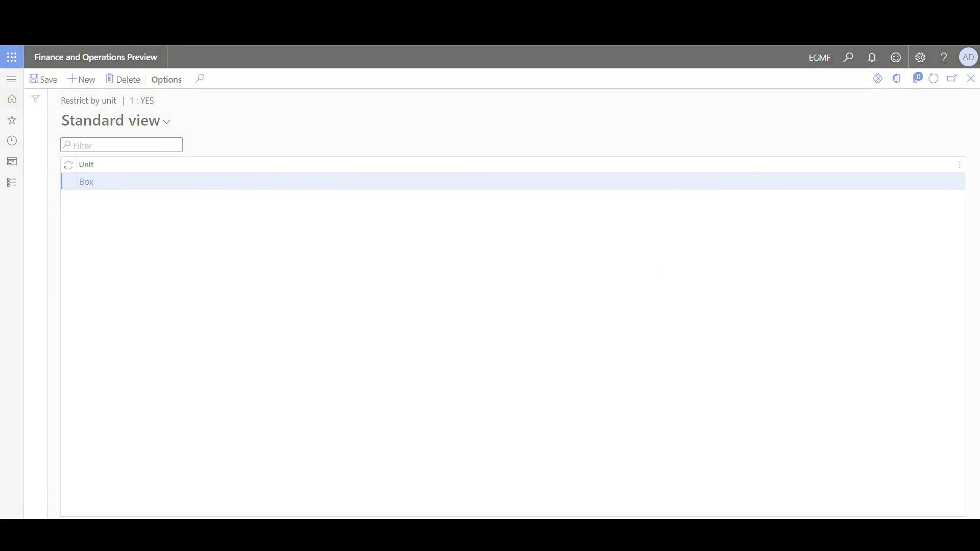
click(614, 272)
click(81, 80)
text(ea)
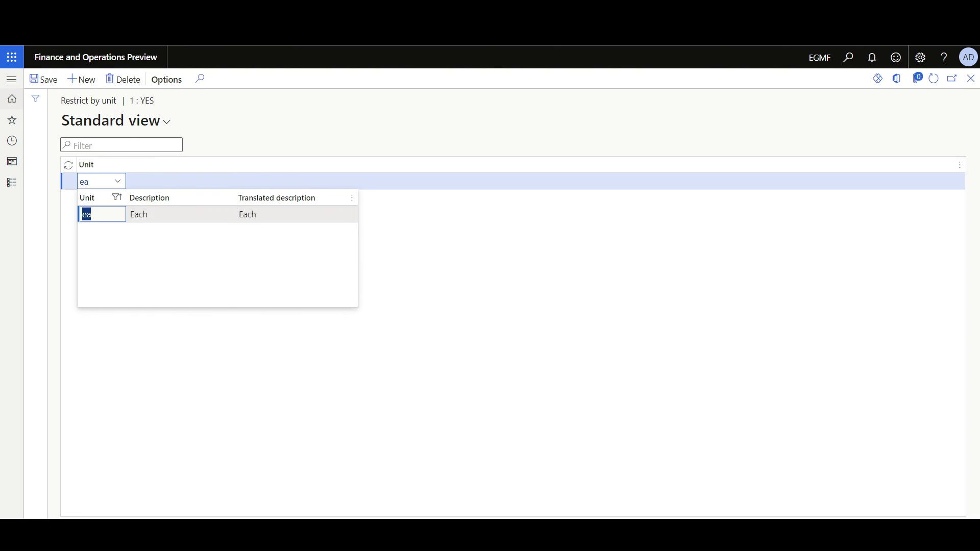
key(Return)
click(47, 84)
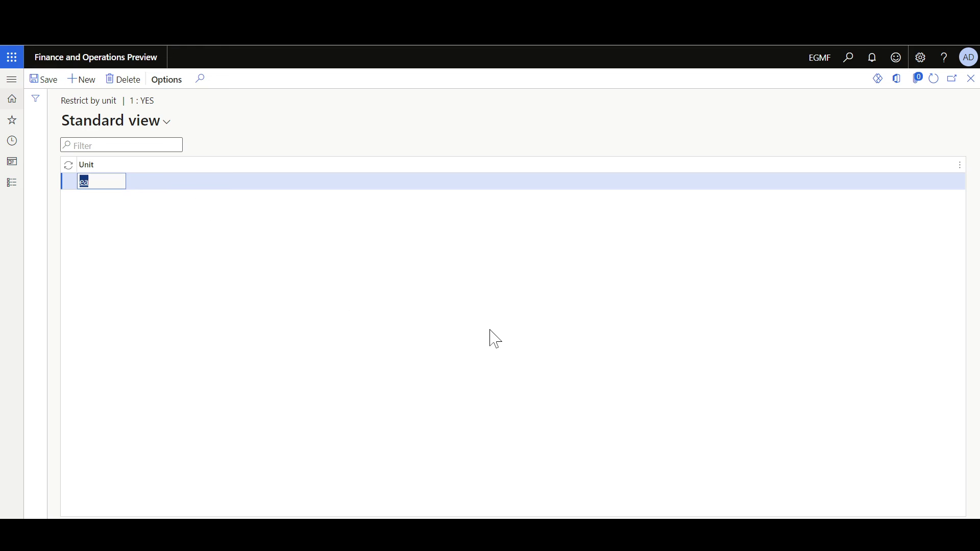
key(Escape)
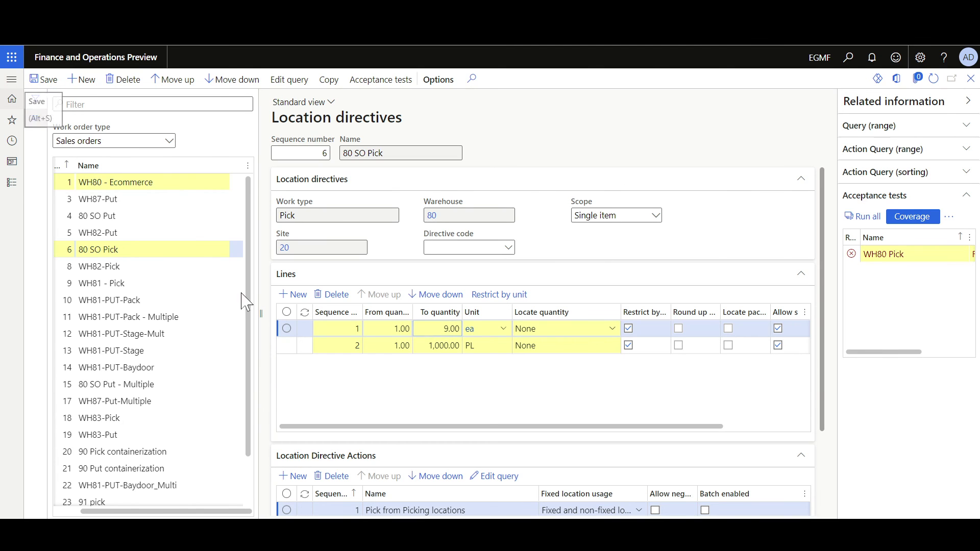